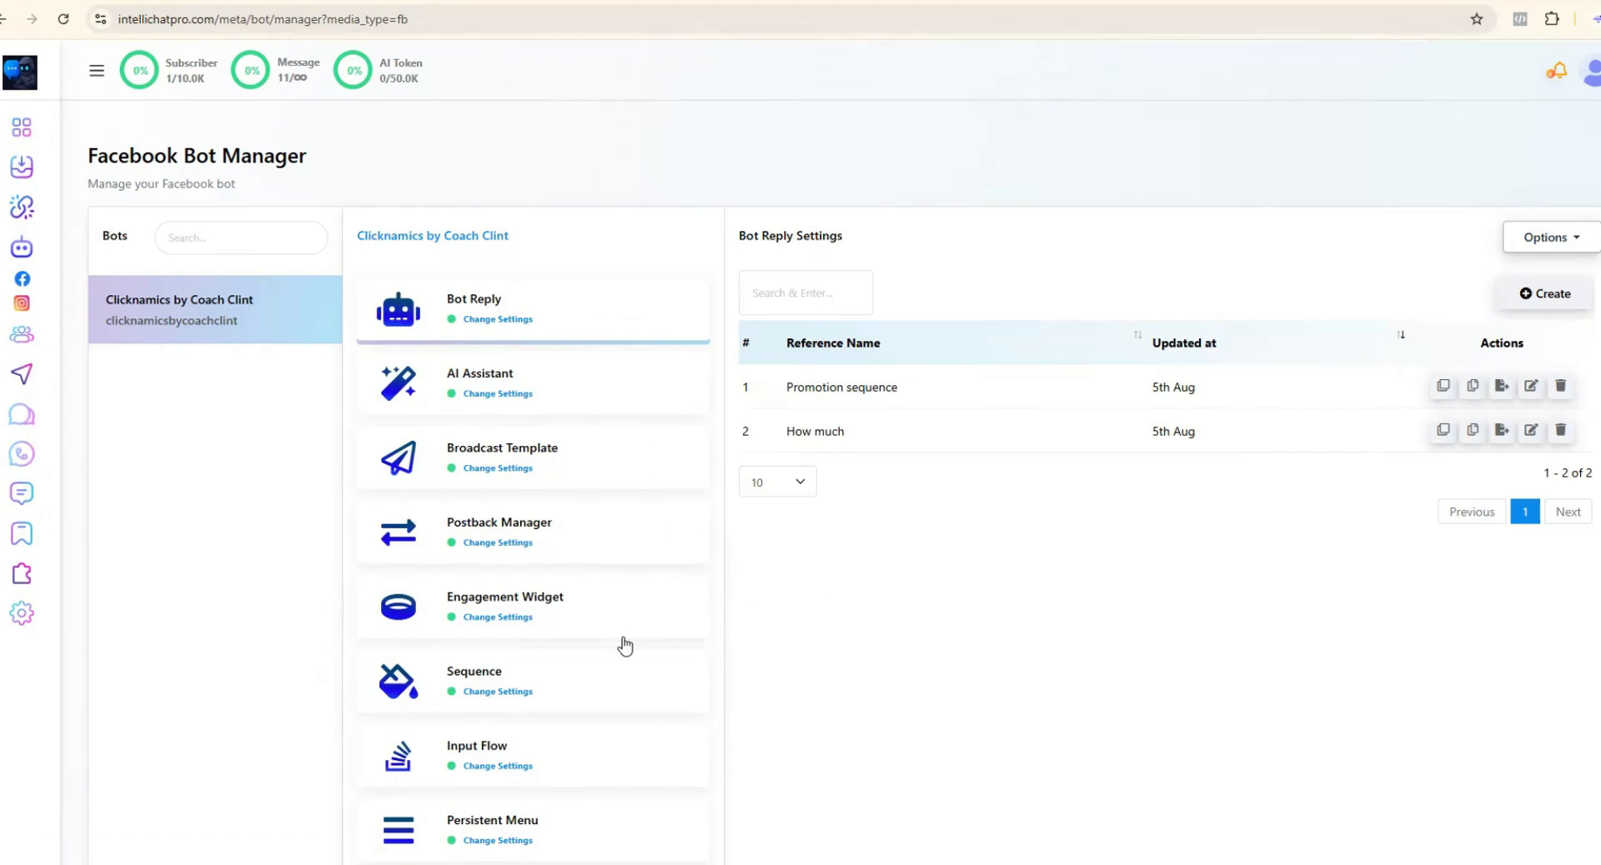
- Open the bot's Get Started settings and bring up the Get-Started Template in the flow builder
scroll(511, 751, down, 8)
click(510, 745)
scroll(1084, 375, up, 5)
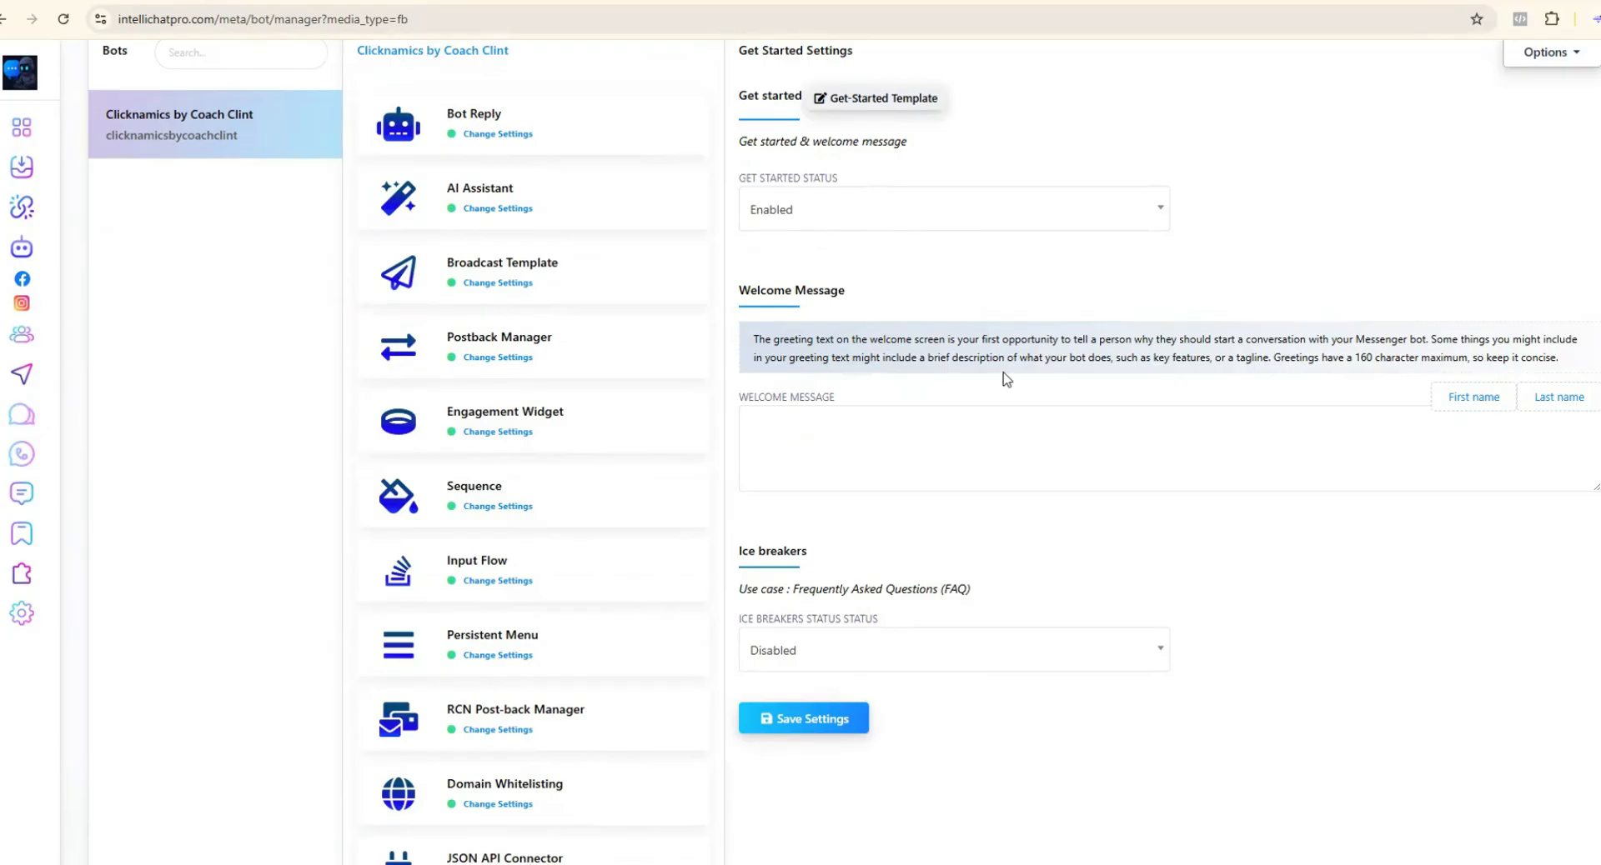
click(946, 452)
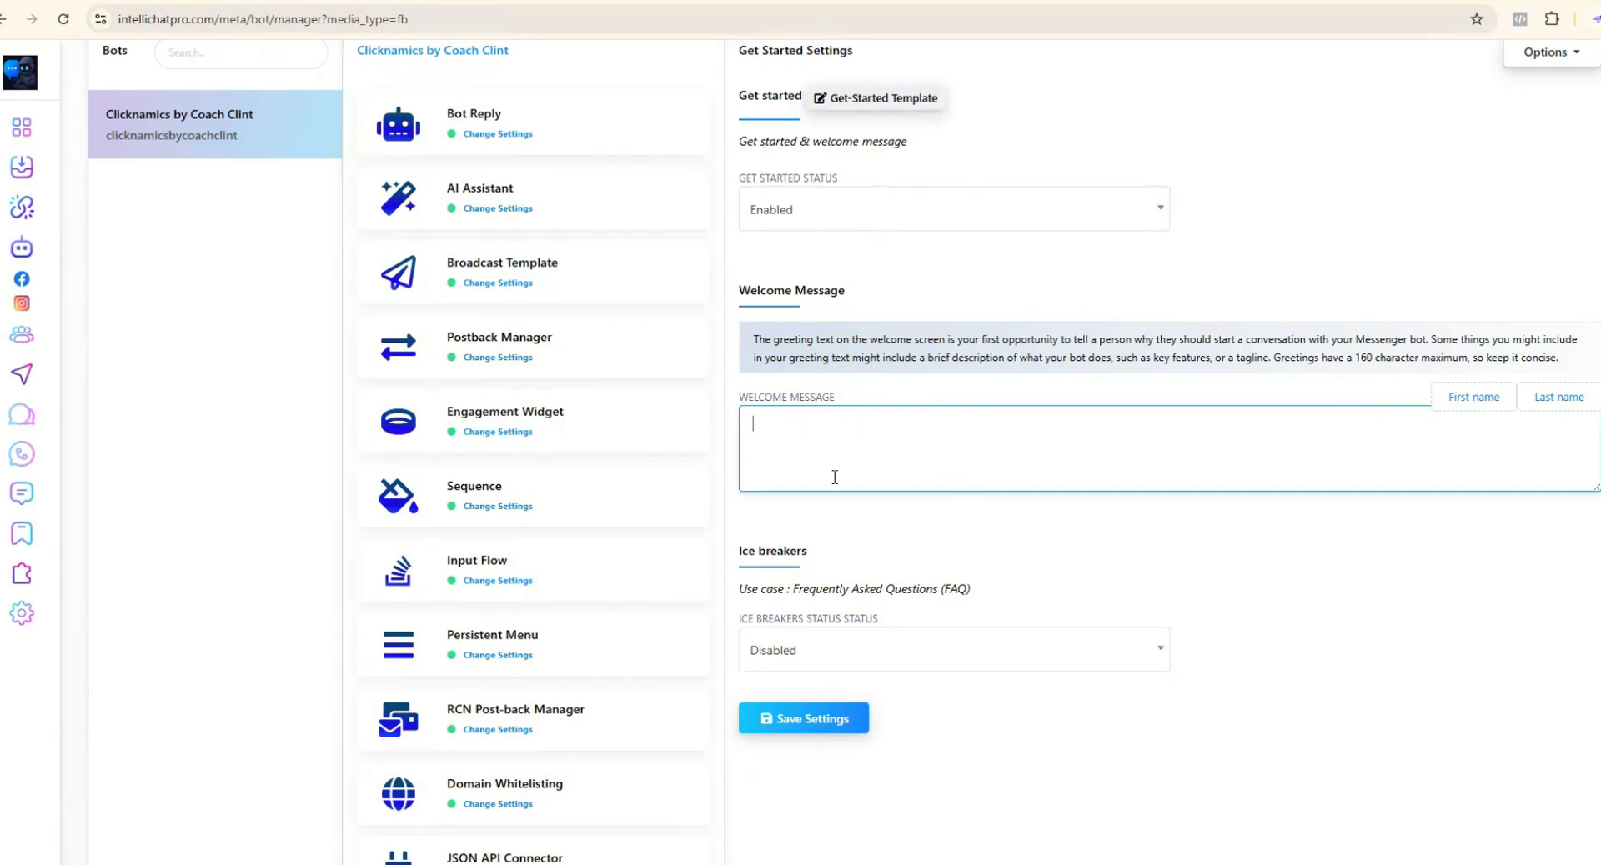
scroll(1196, 593, up, 2)
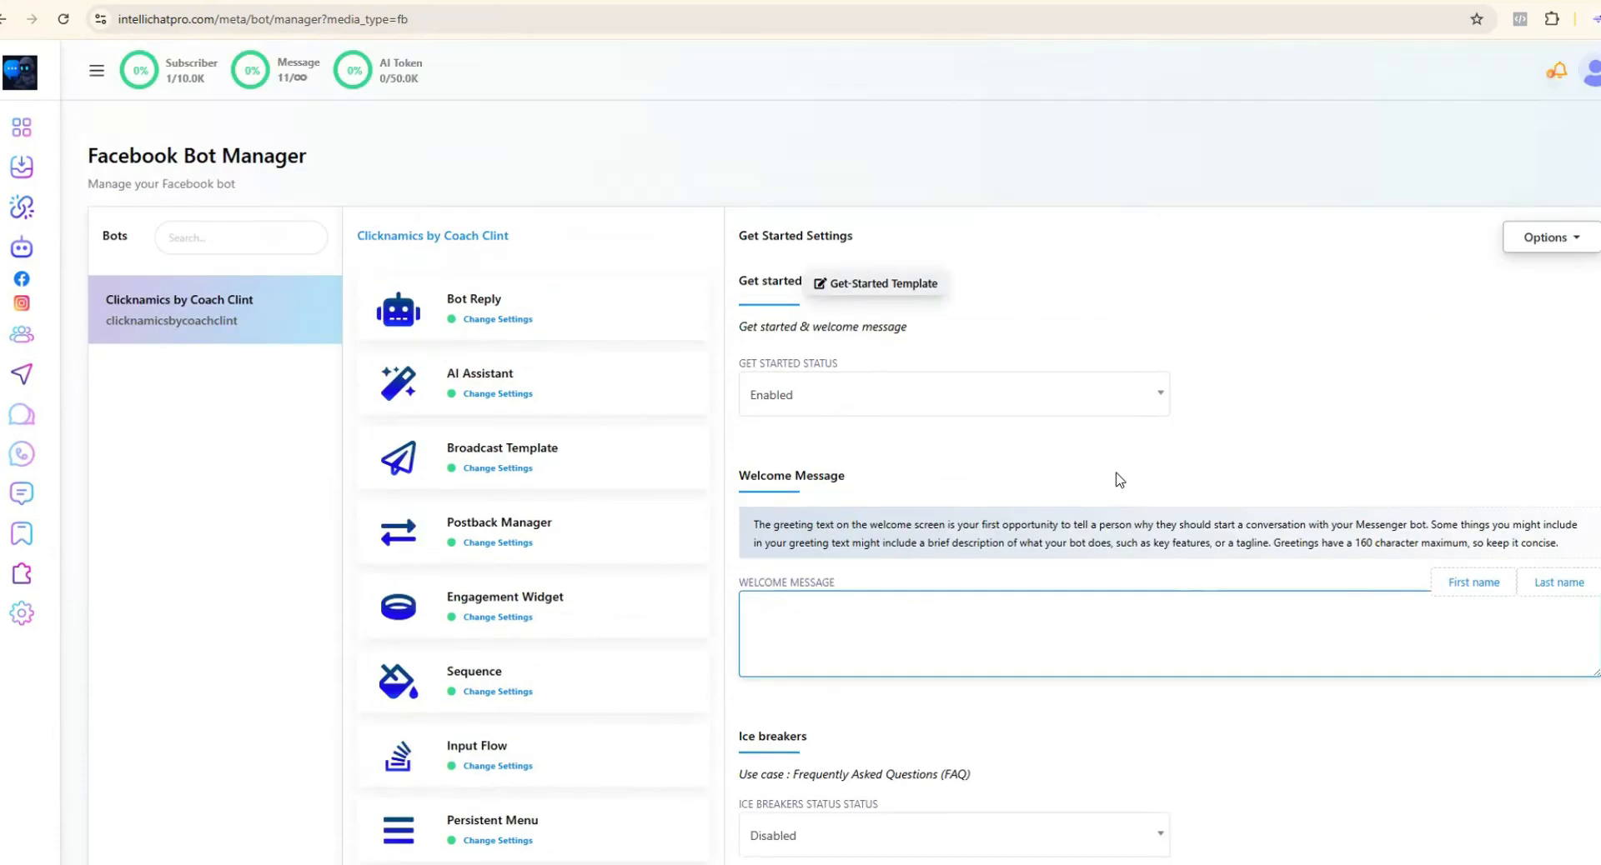
click(872, 291)
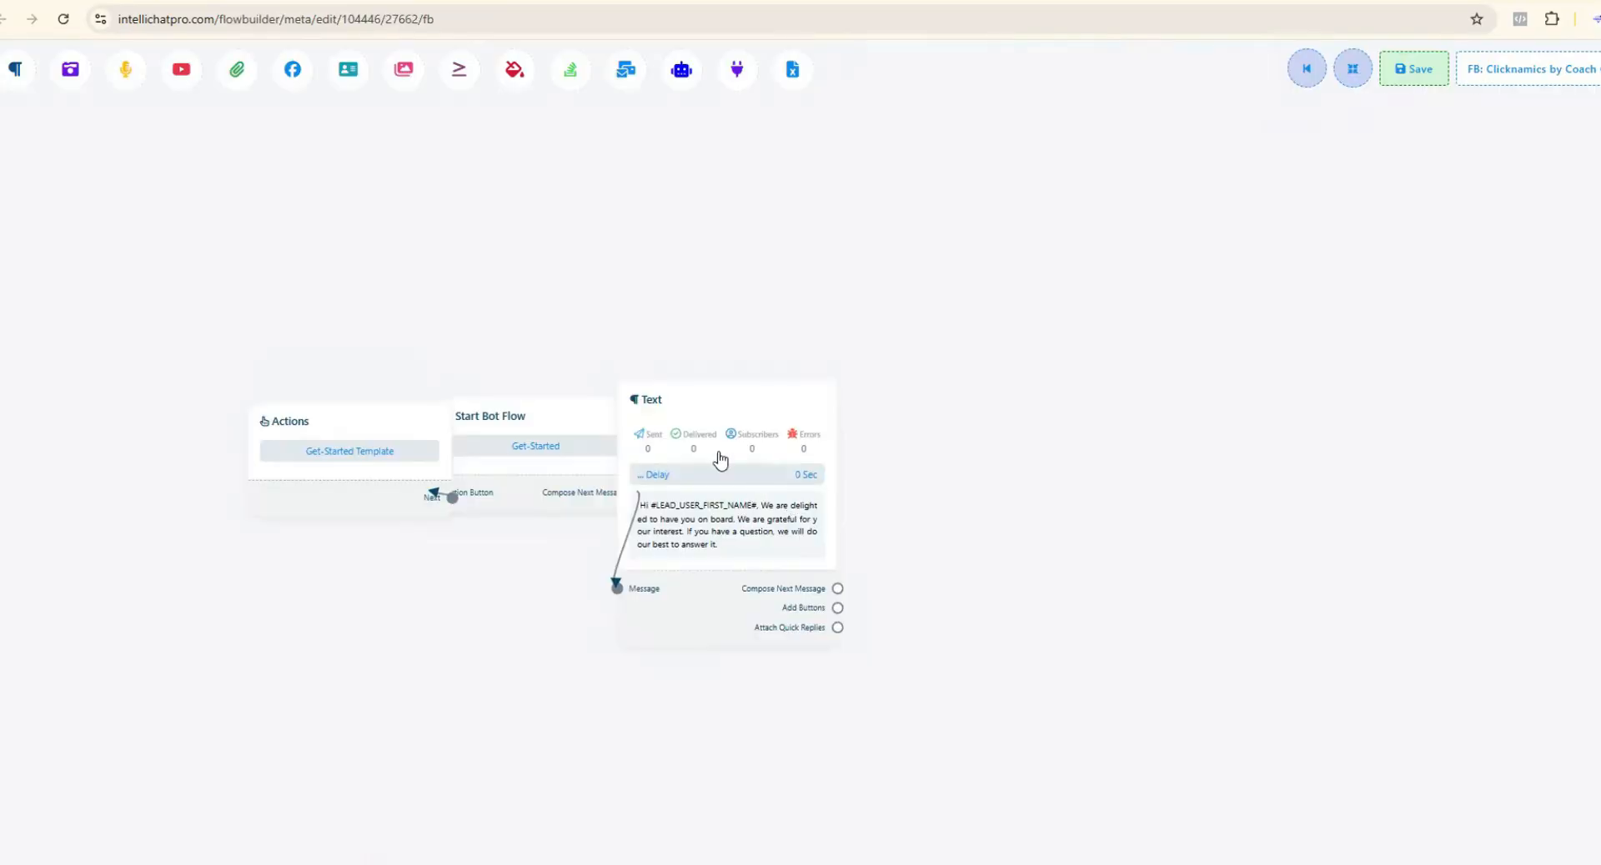
- Spread out the Actions, Start Bot Flow and Text nodes so they no longer overlap
drag(708, 389, 1041, 280)
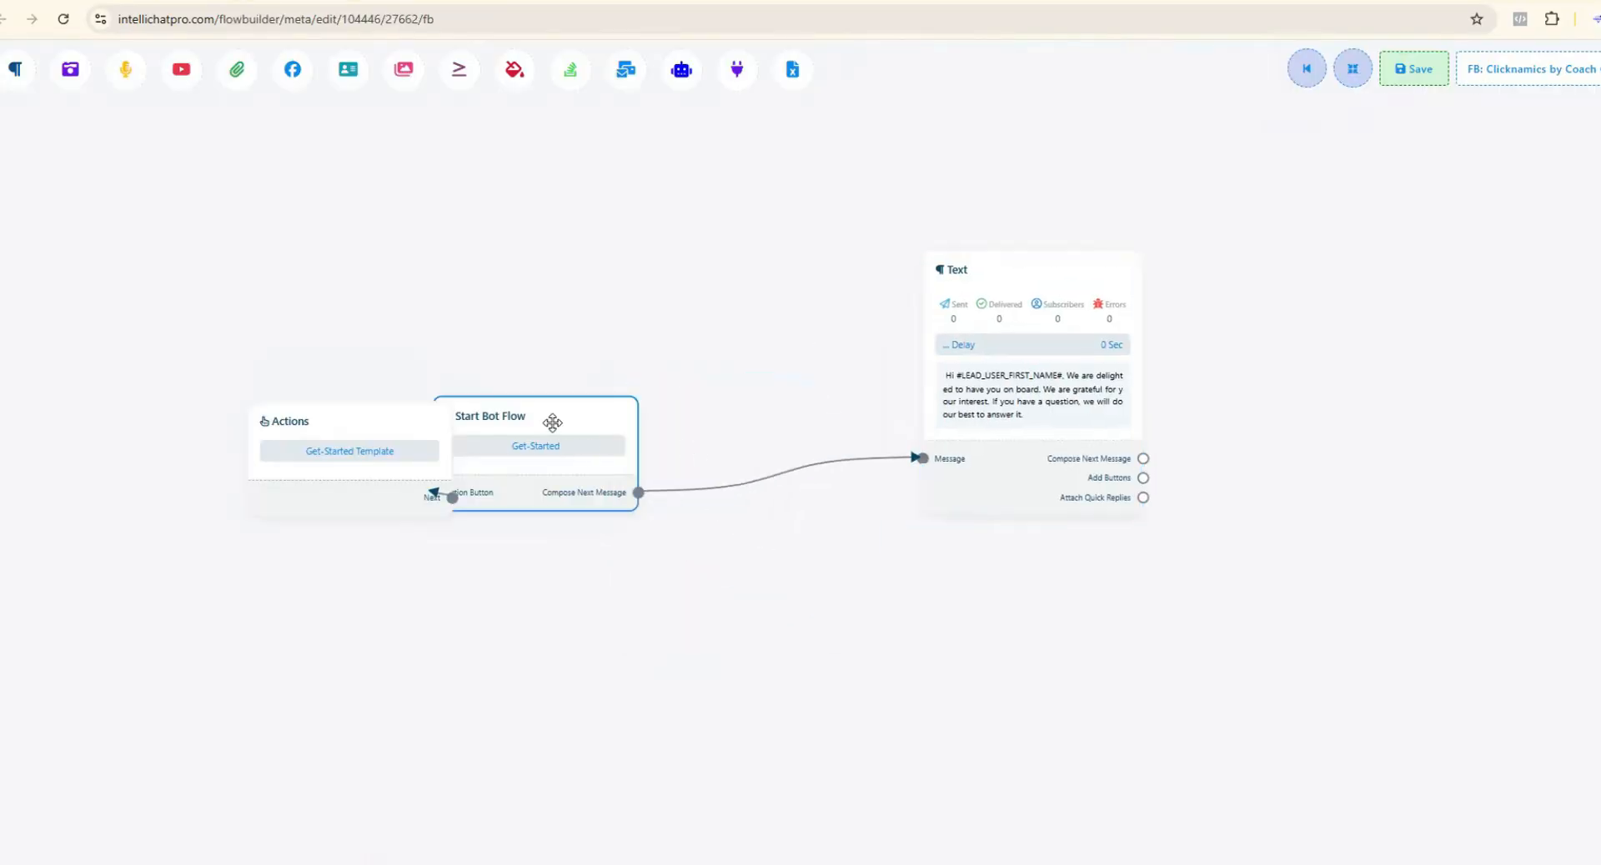
drag(551, 422, 679, 300)
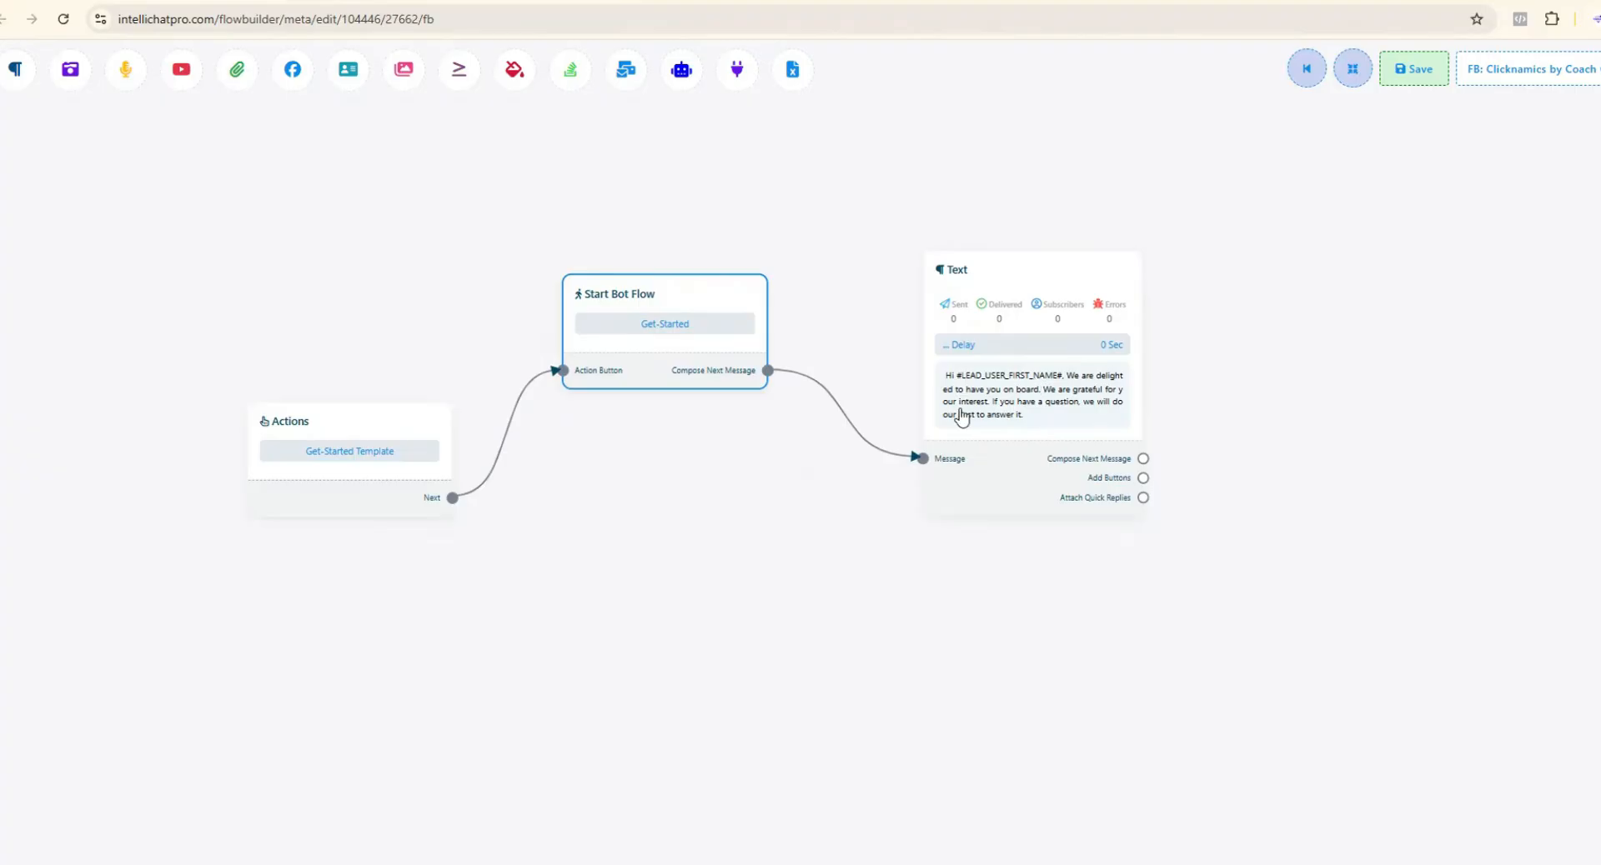
drag(354, 424, 324, 301)
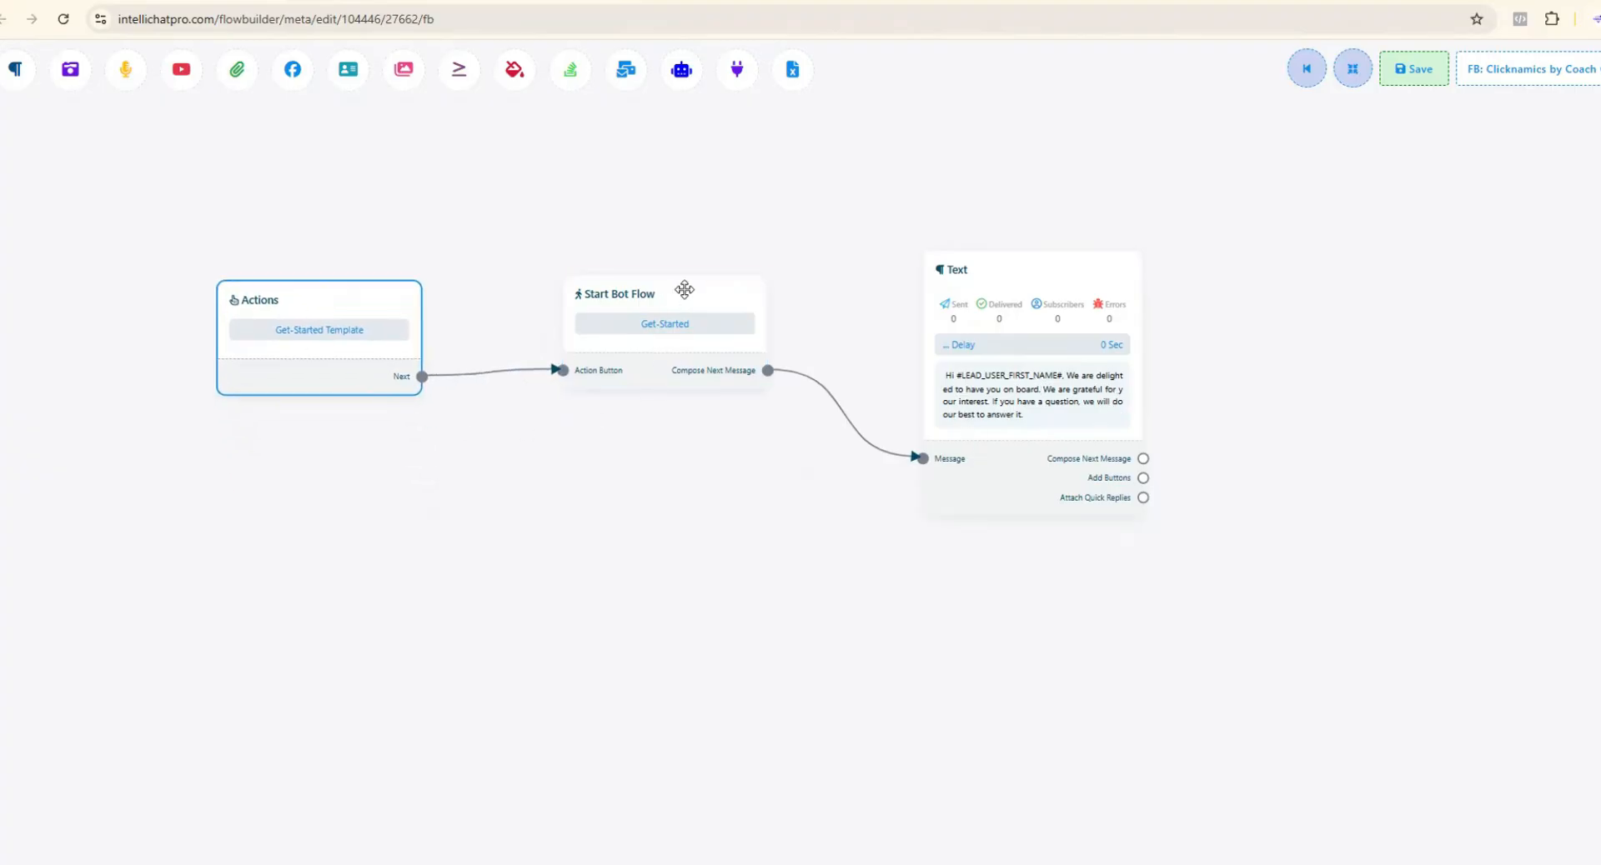
drag(685, 289, 599, 281)
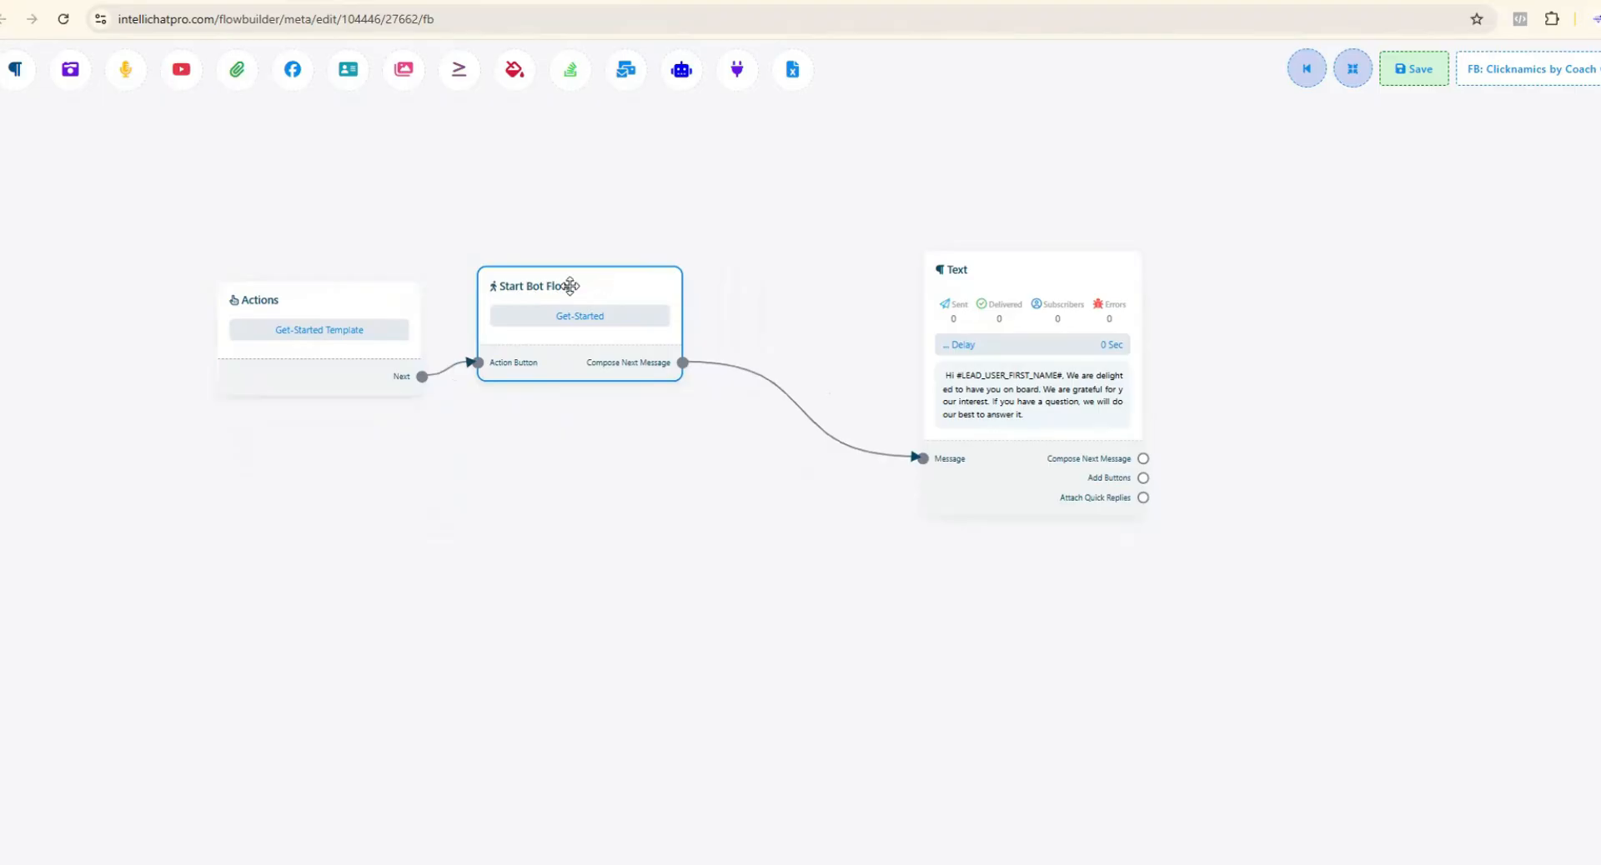
- Subscribe the Get-Started Start Bot Flow node to the Promotion sequence and save the flow
double_click(569, 286)
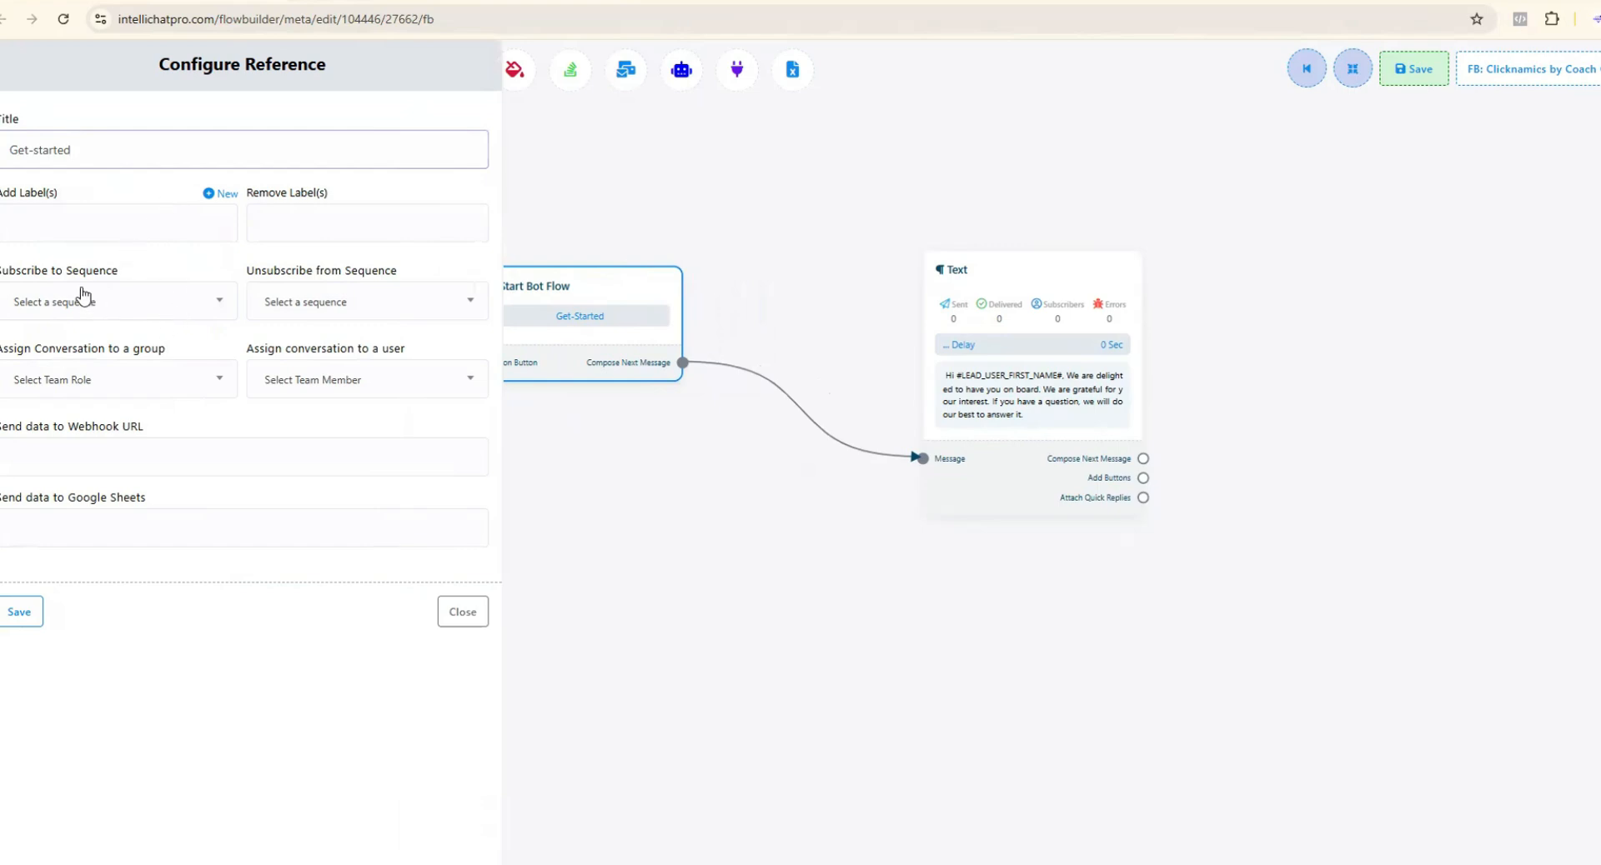
click(144, 306)
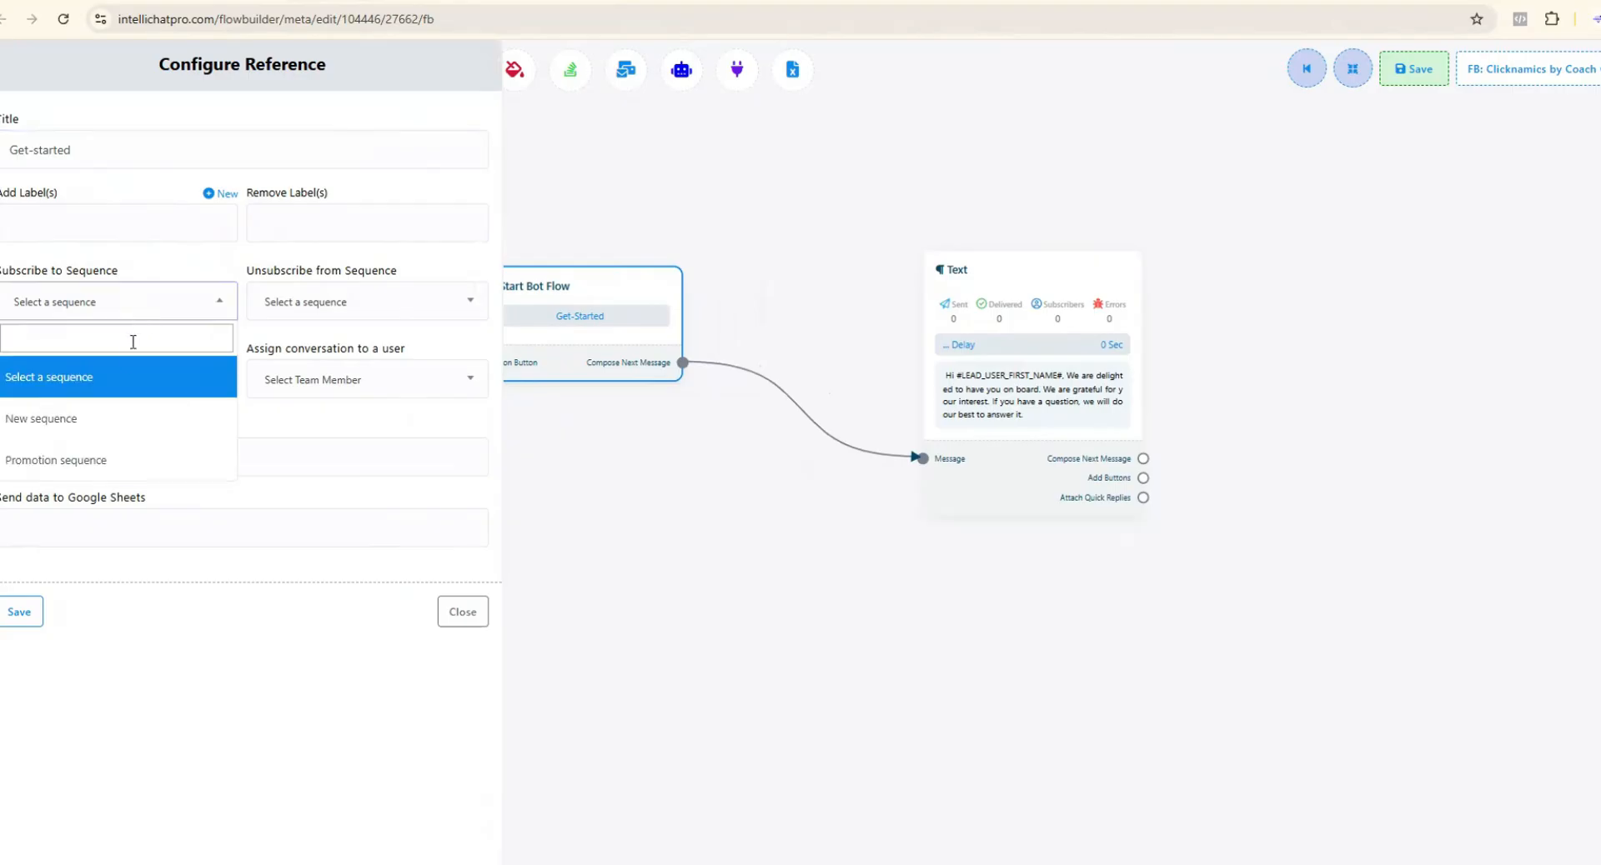
click(113, 473)
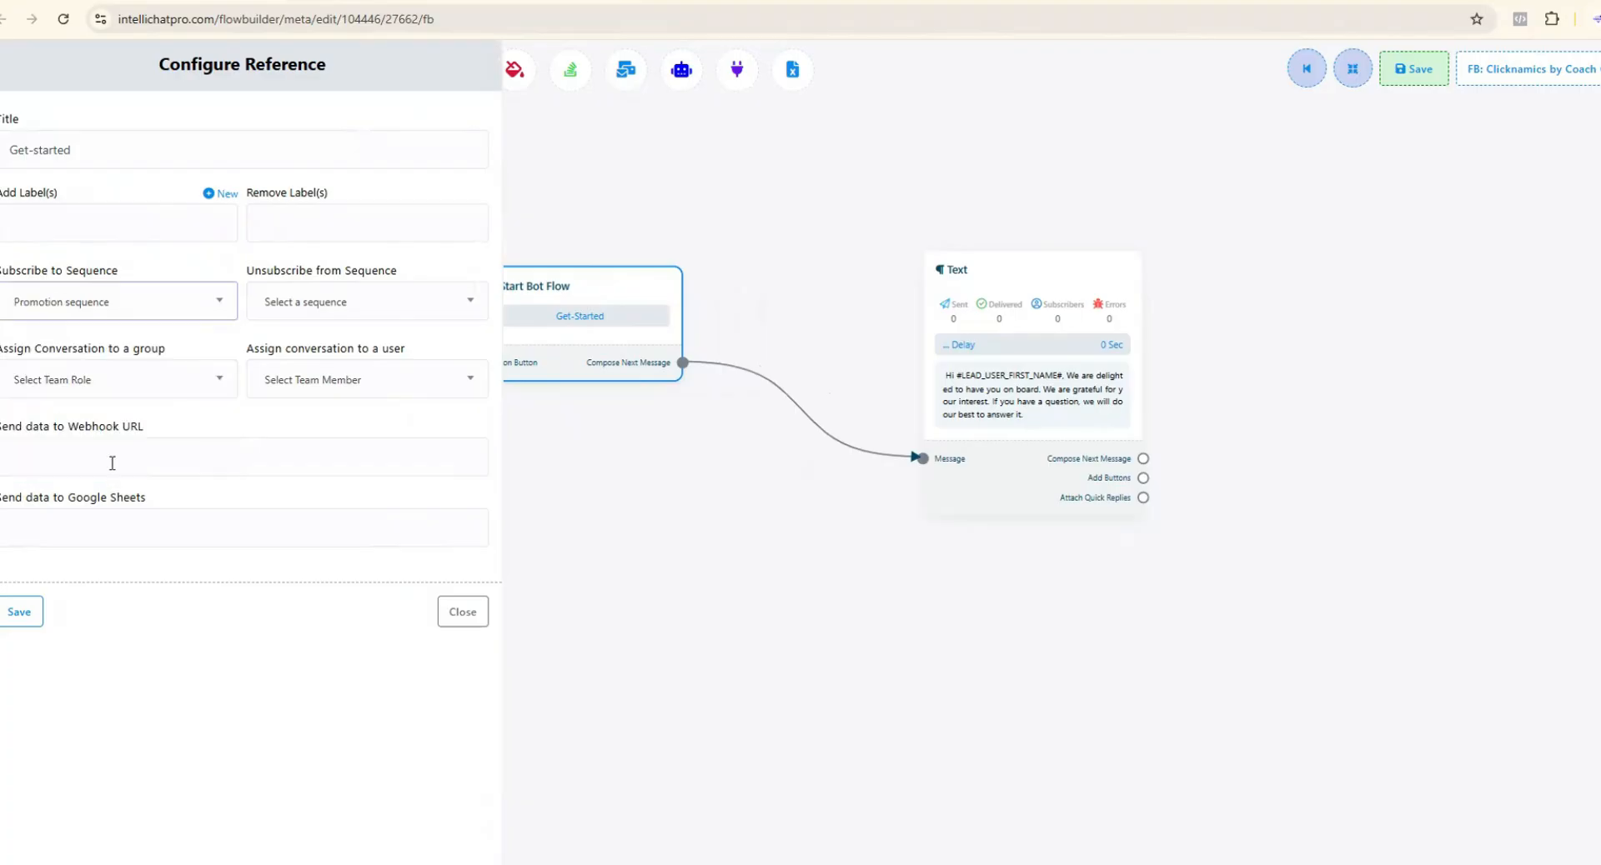
click(19, 612)
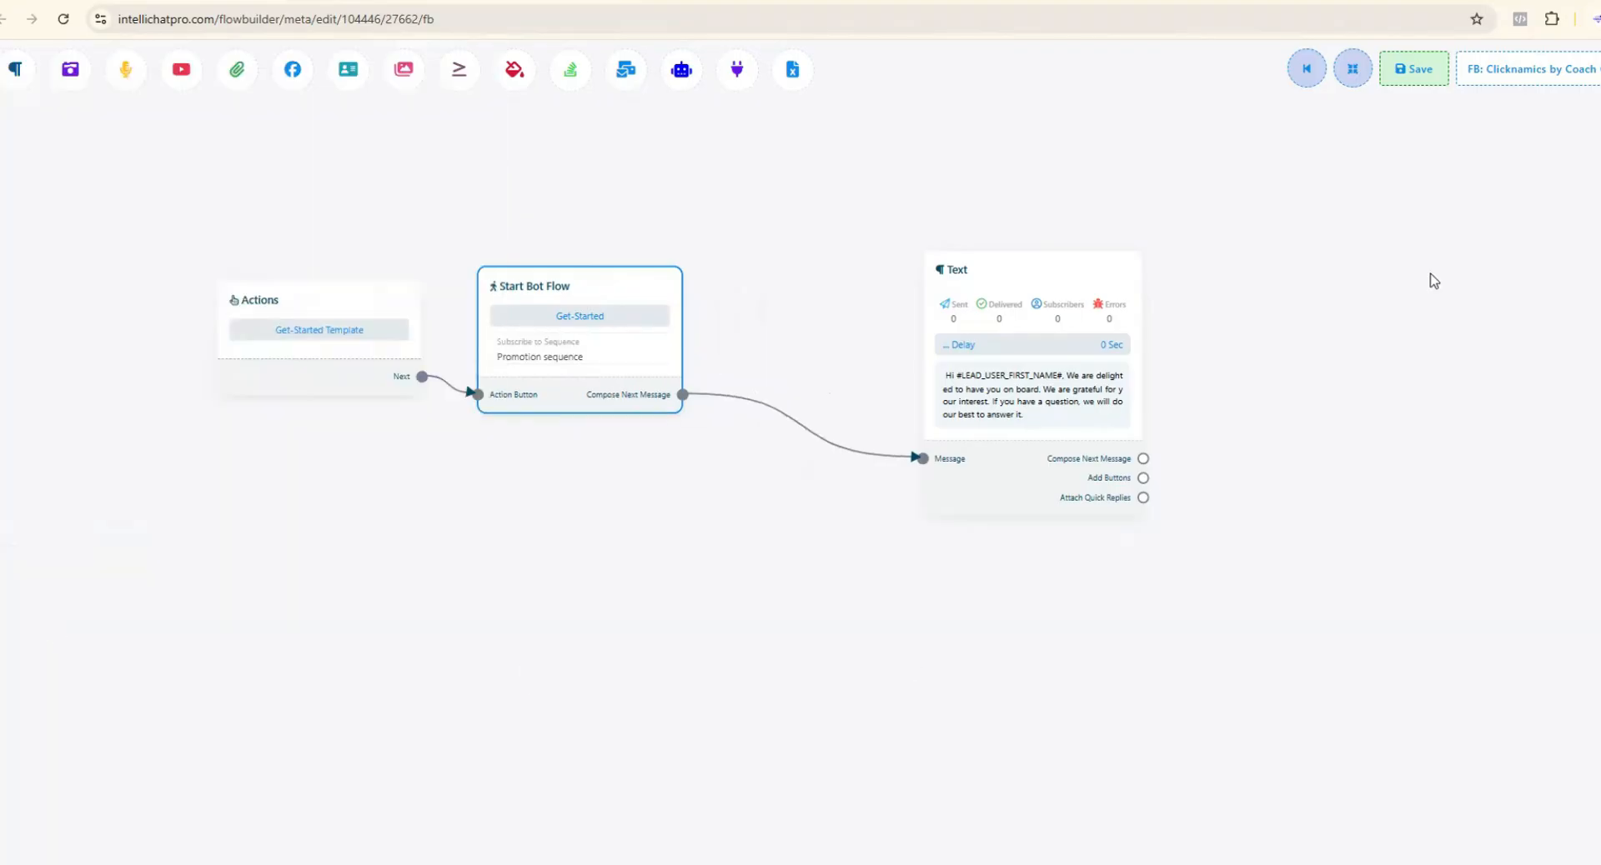
click(1415, 74)
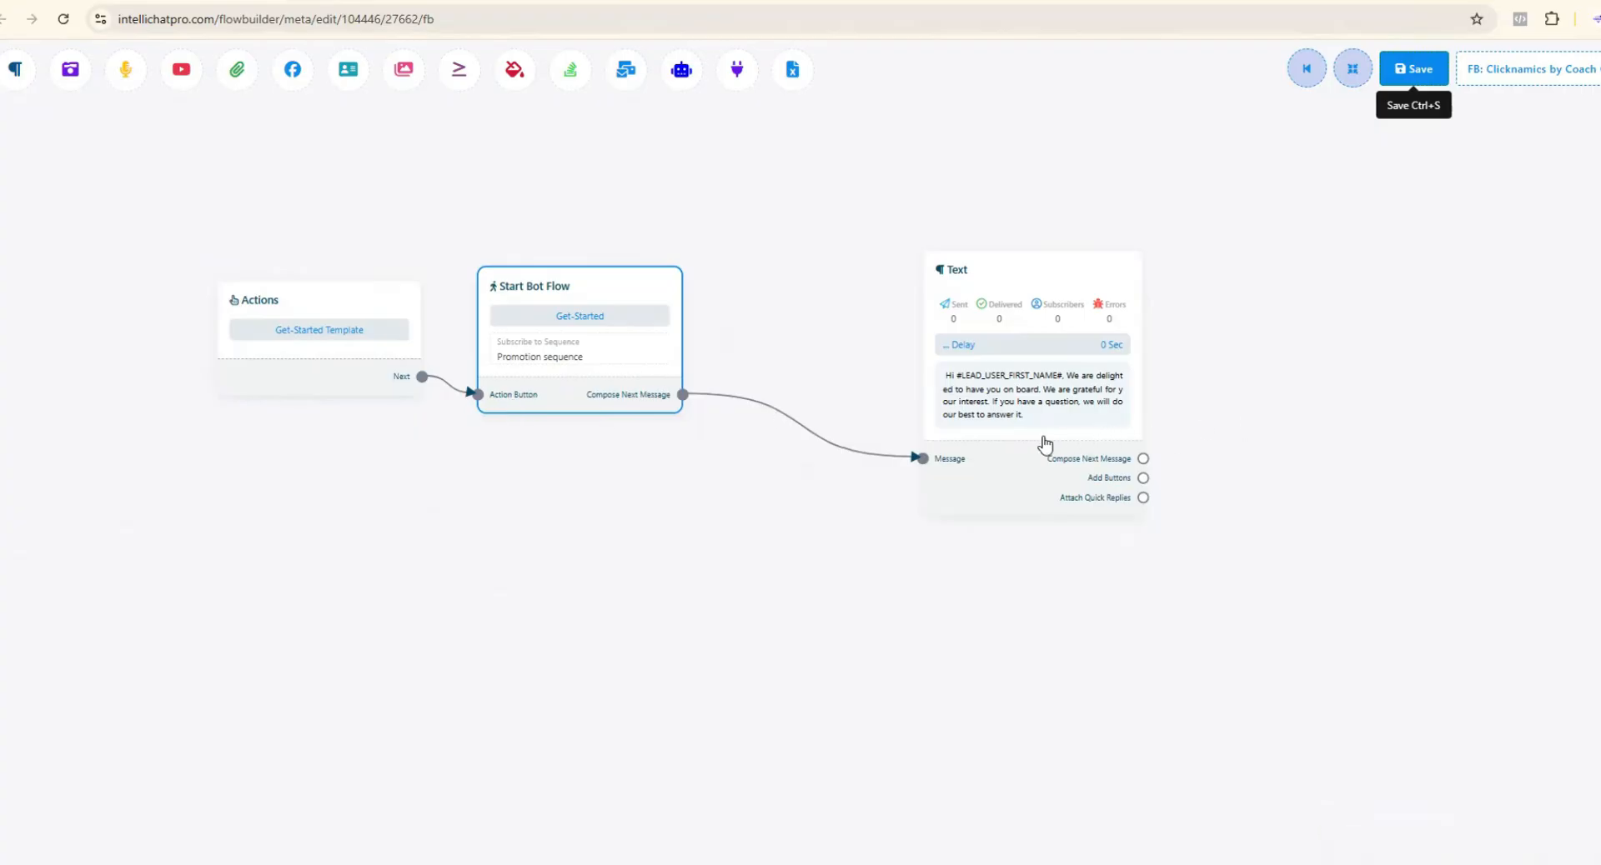
- Enable the typing display on the Text message and set its reply delay to 3 sec
double_click(1046, 395)
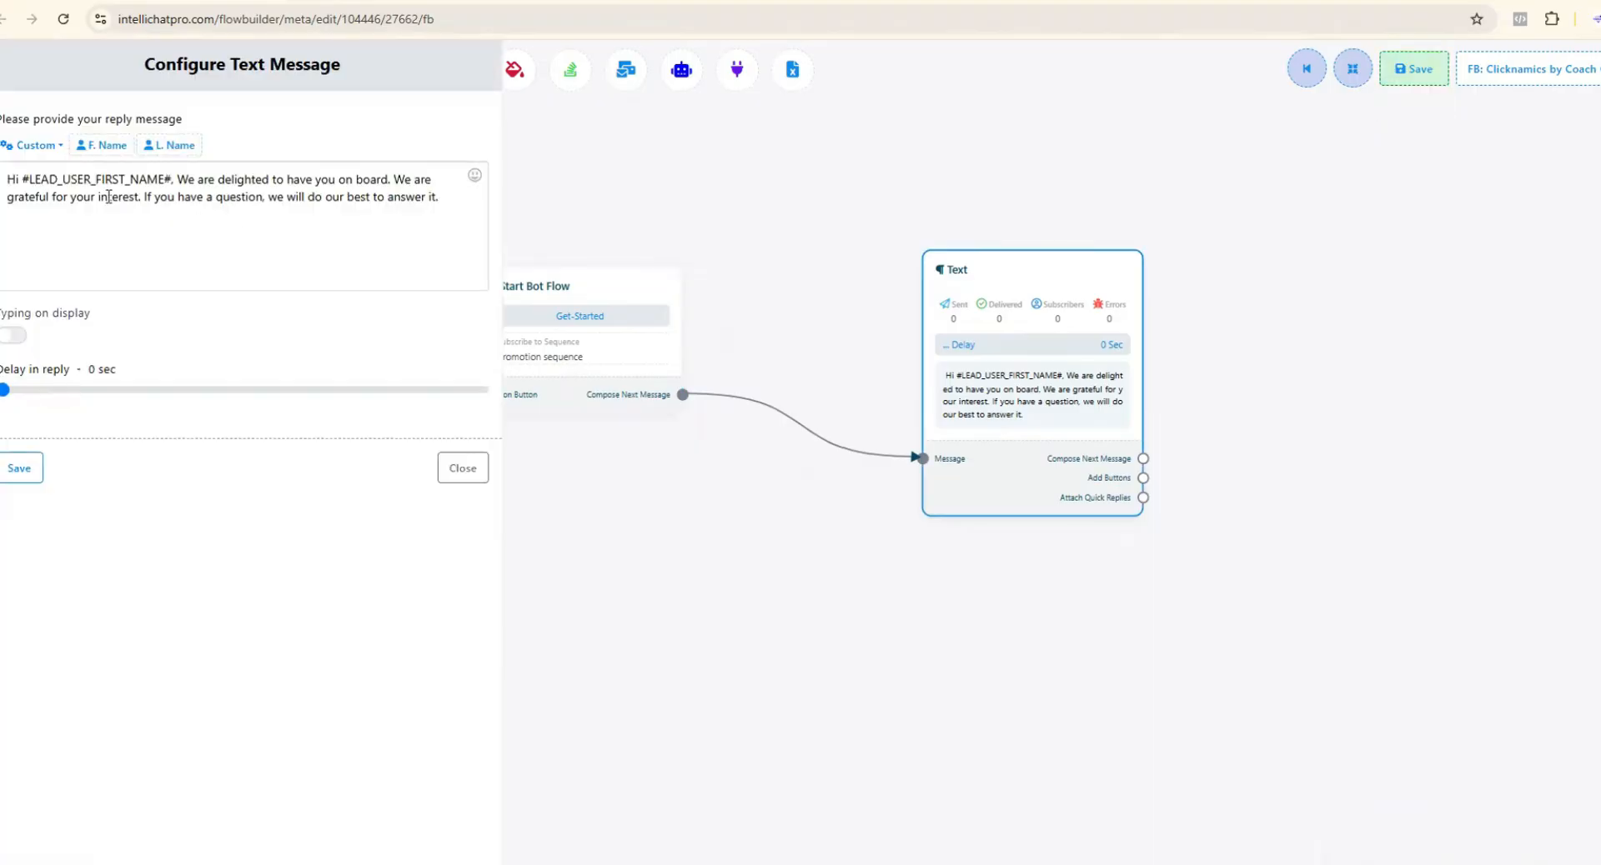
click(14, 337)
drag(7, 390, 26, 392)
click(20, 467)
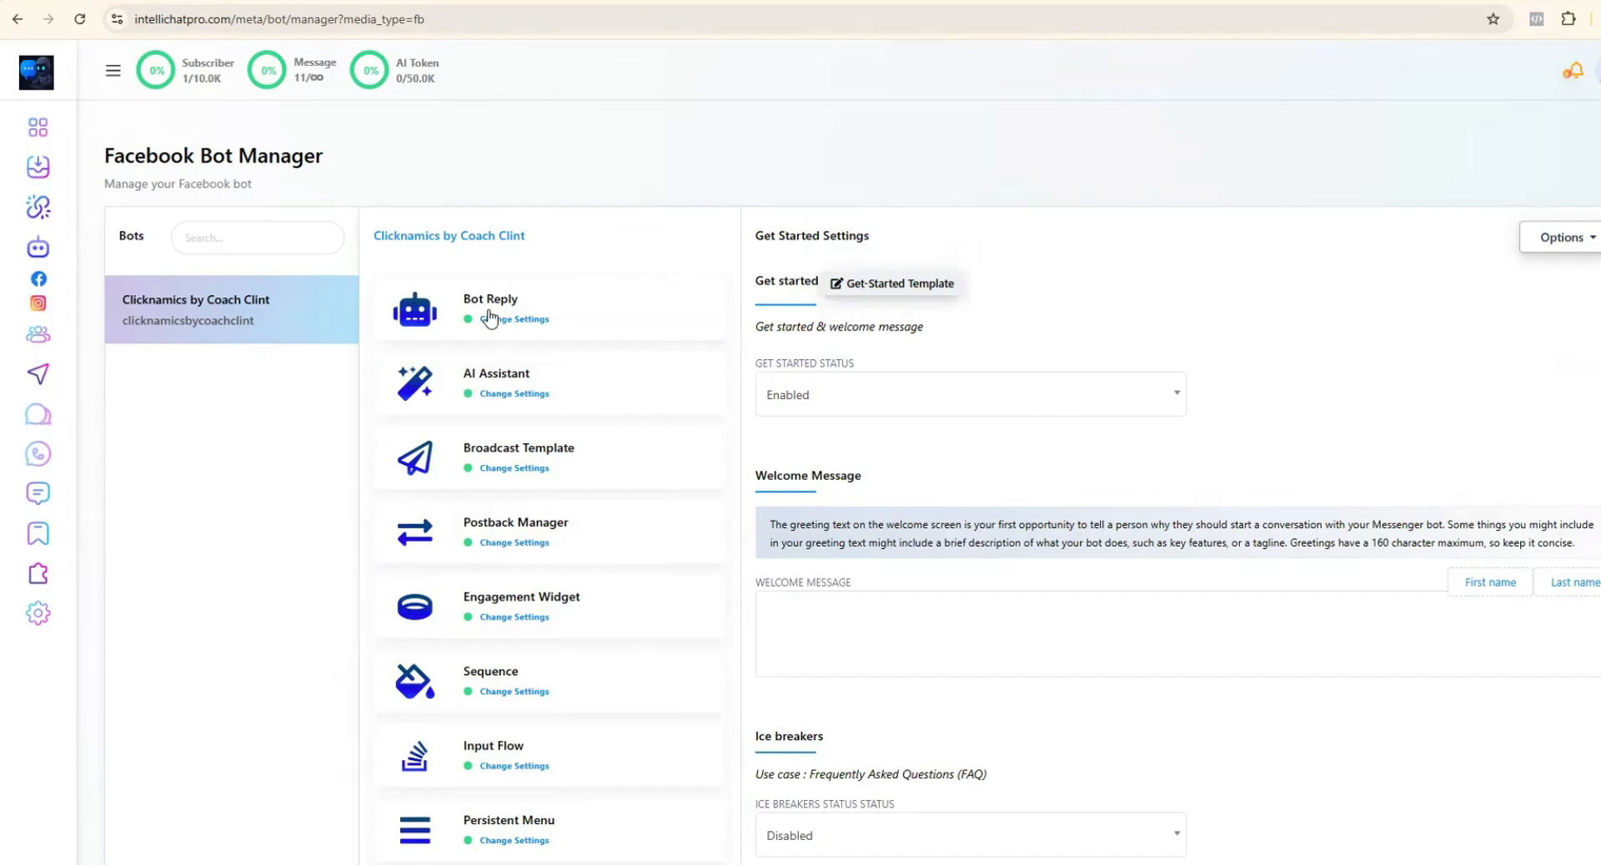
- Open the Promotion sequence bot reply for editing and examine its scheduled messages
click(486, 315)
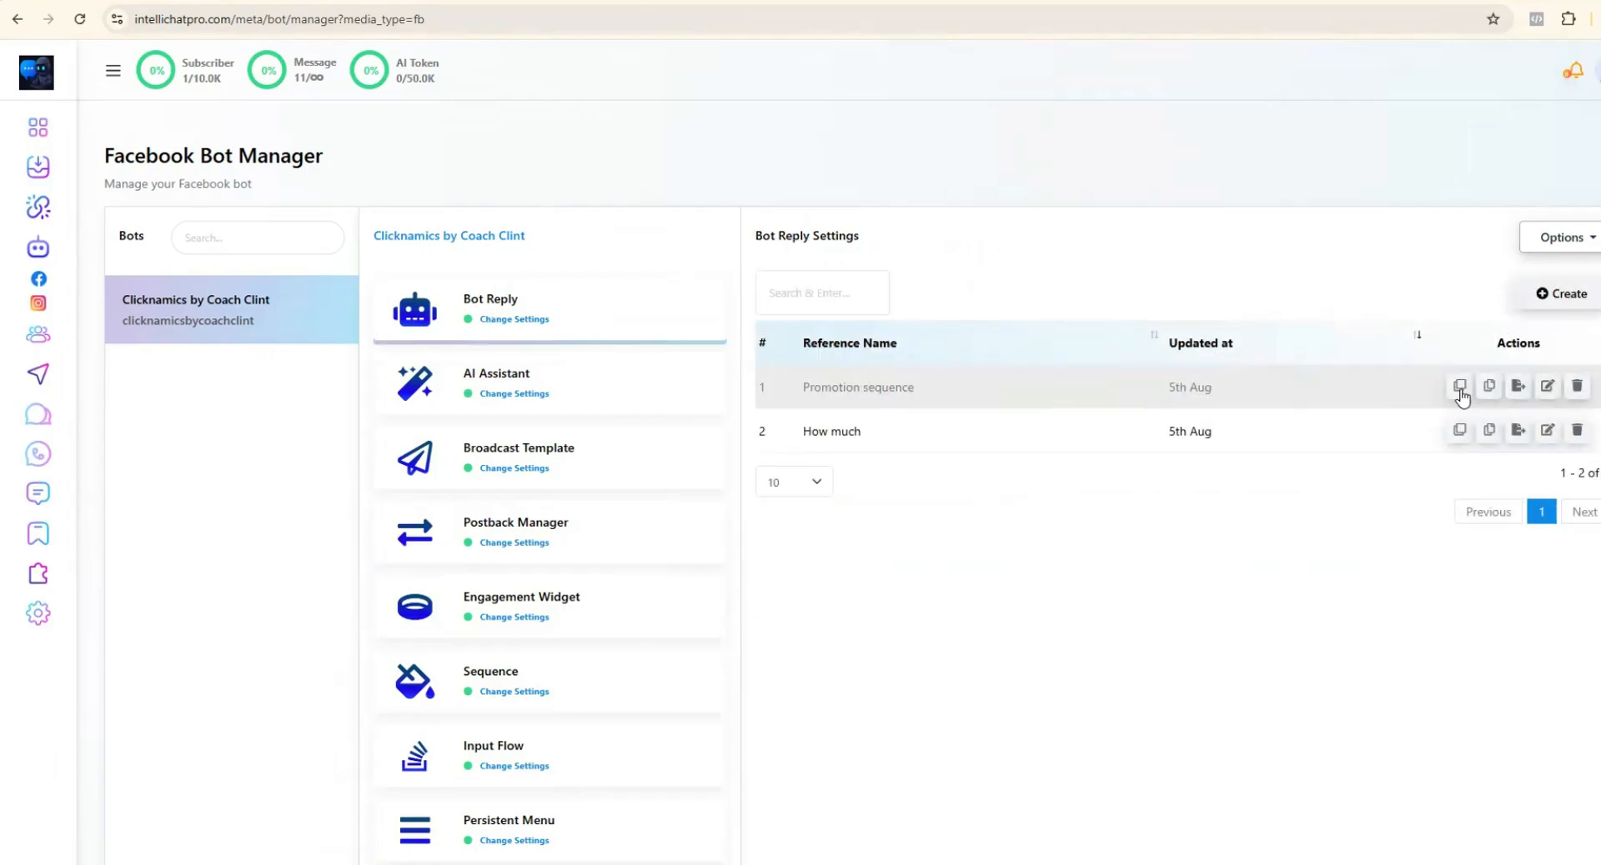
click(1547, 388)
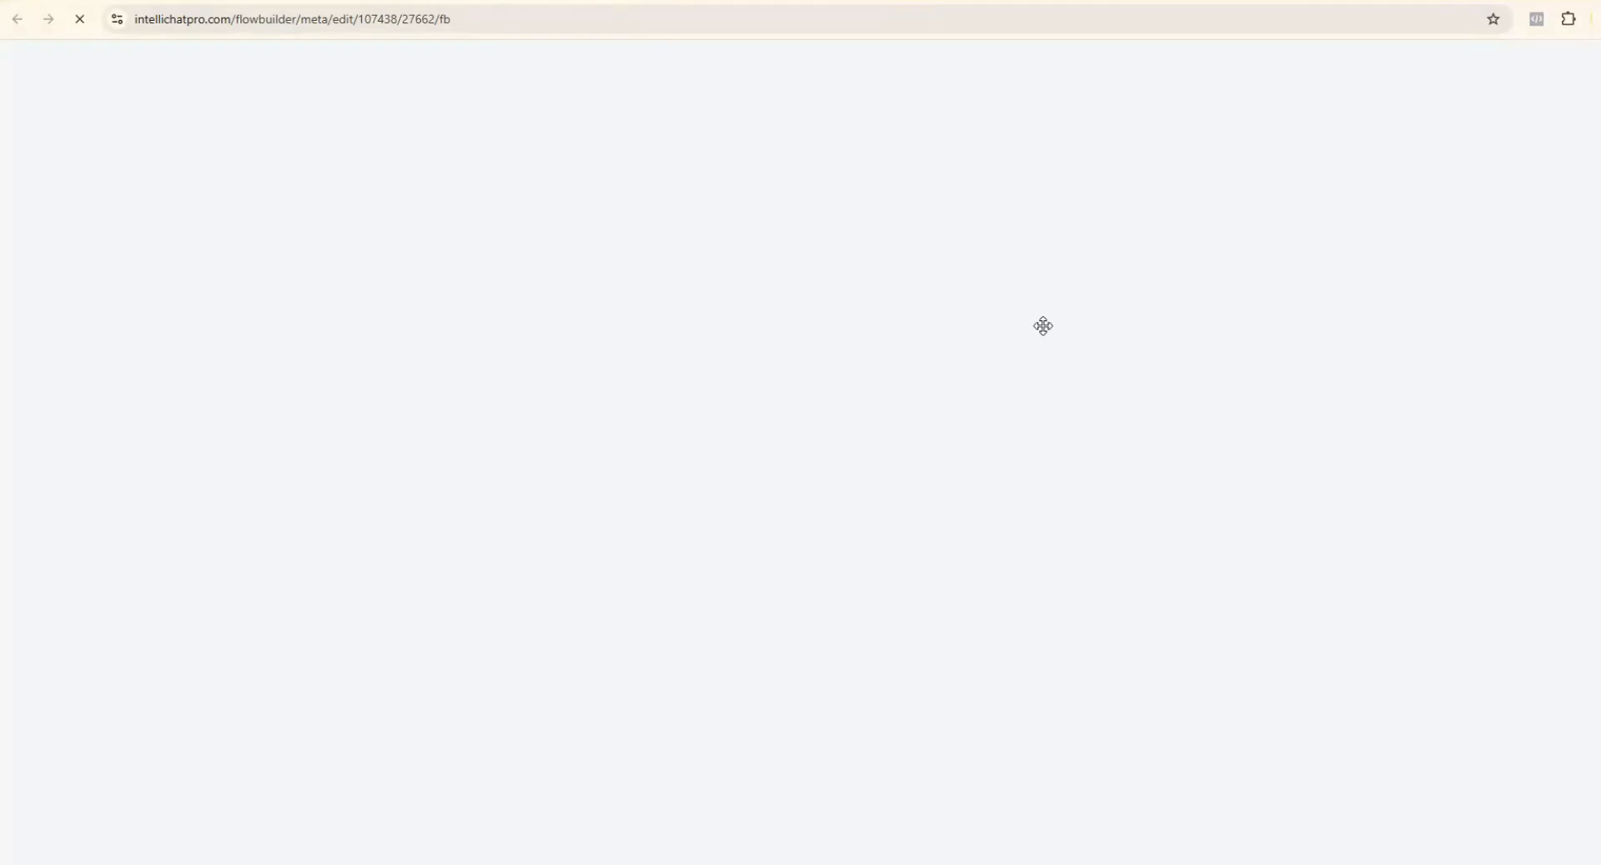
drag(1180, 195, 708, 530)
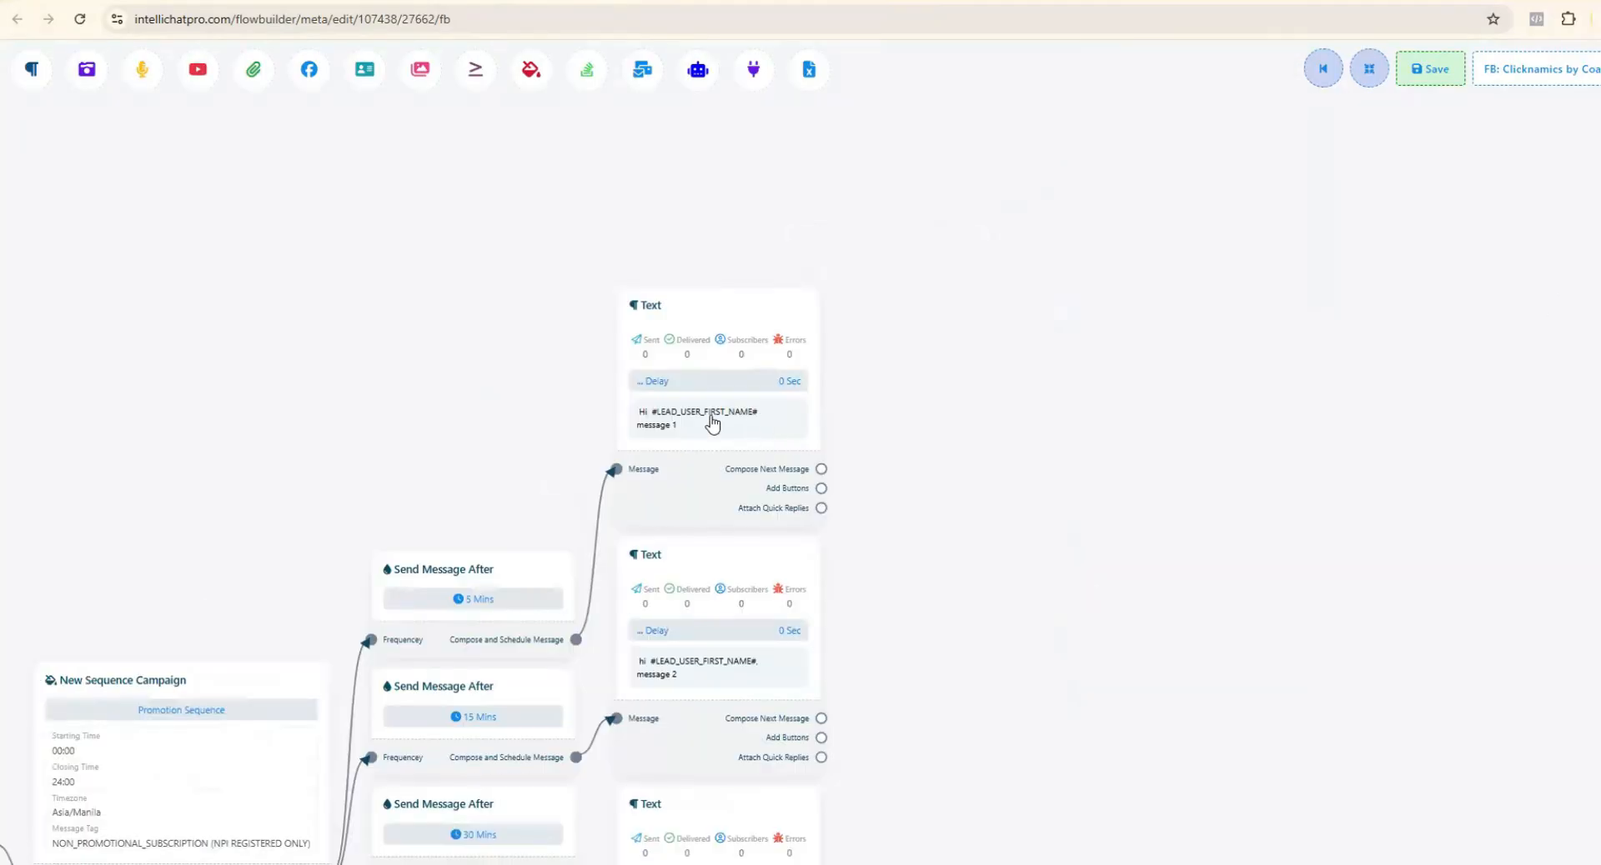
drag(954, 557, 988, 399)
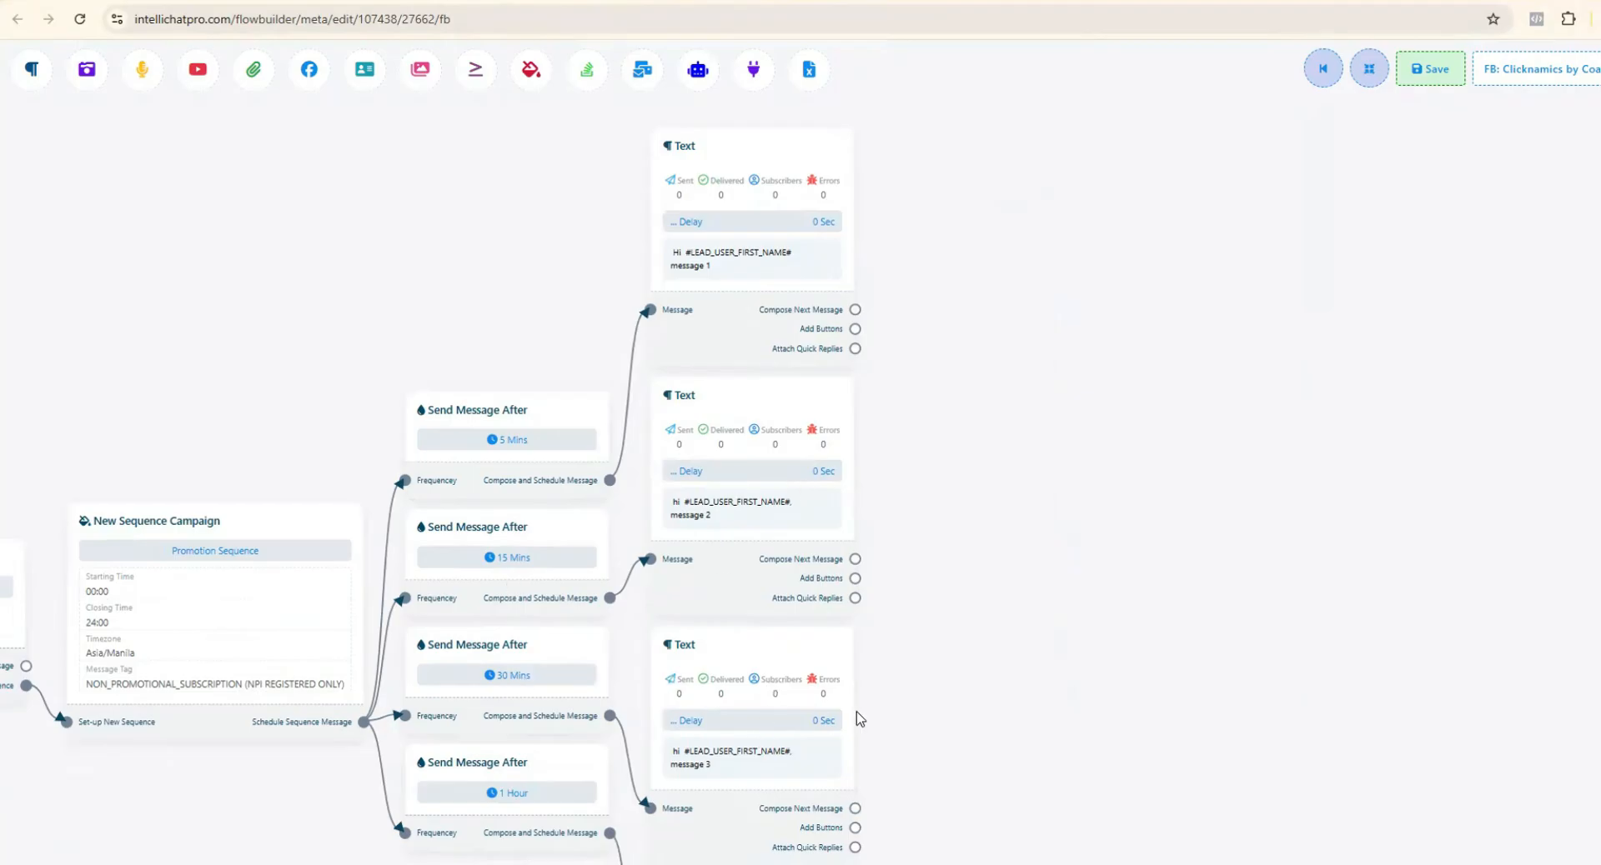
scroll(1119, 568, down, 1)
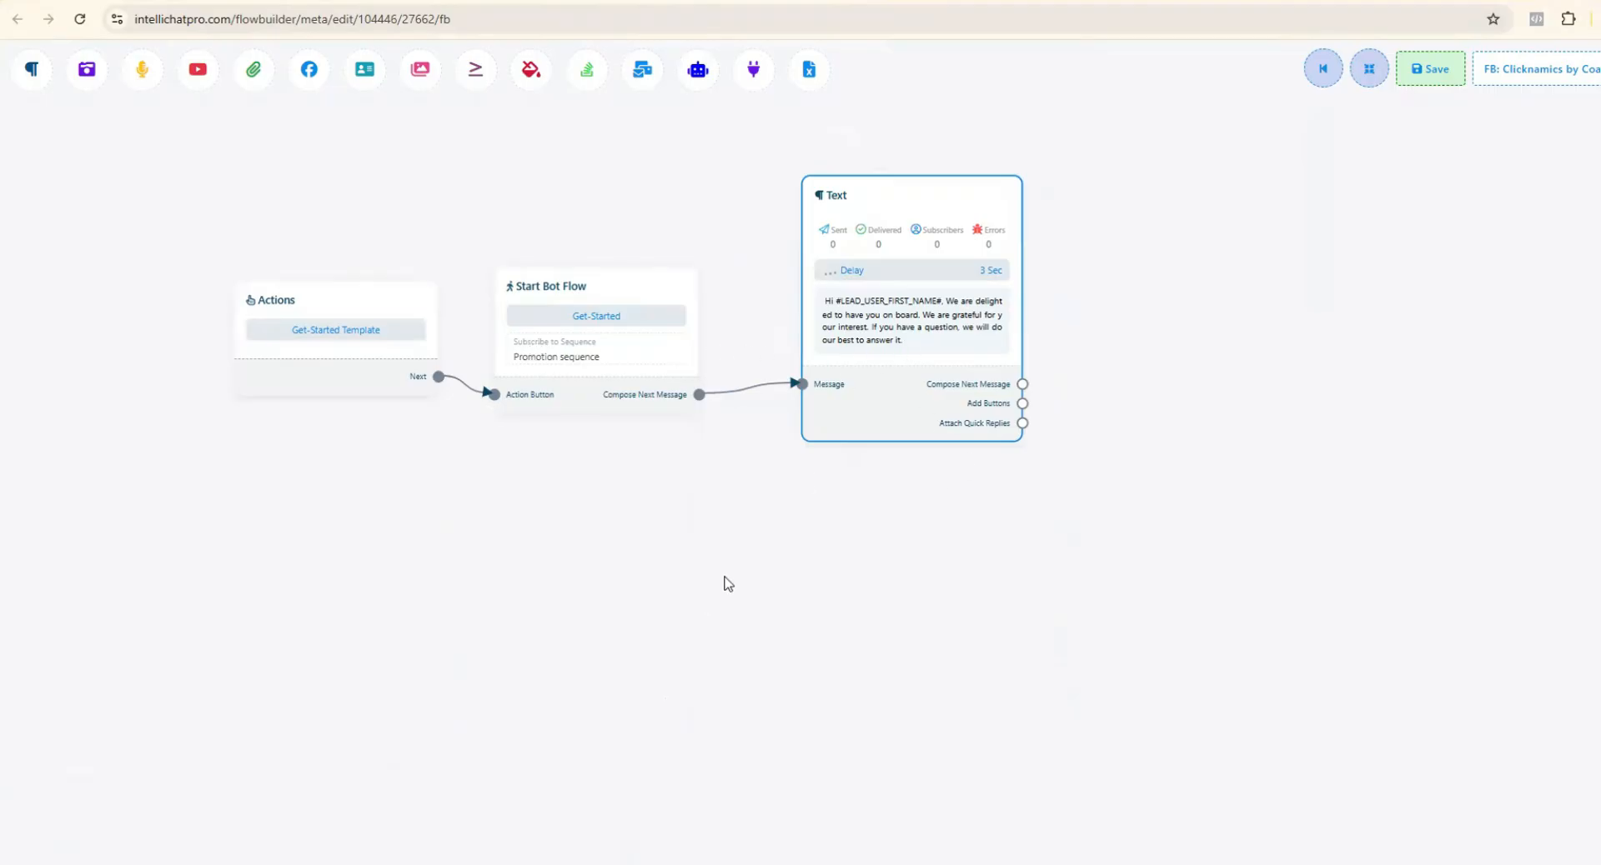
- Return to the Get-Started flow and save it
click(1439, 69)
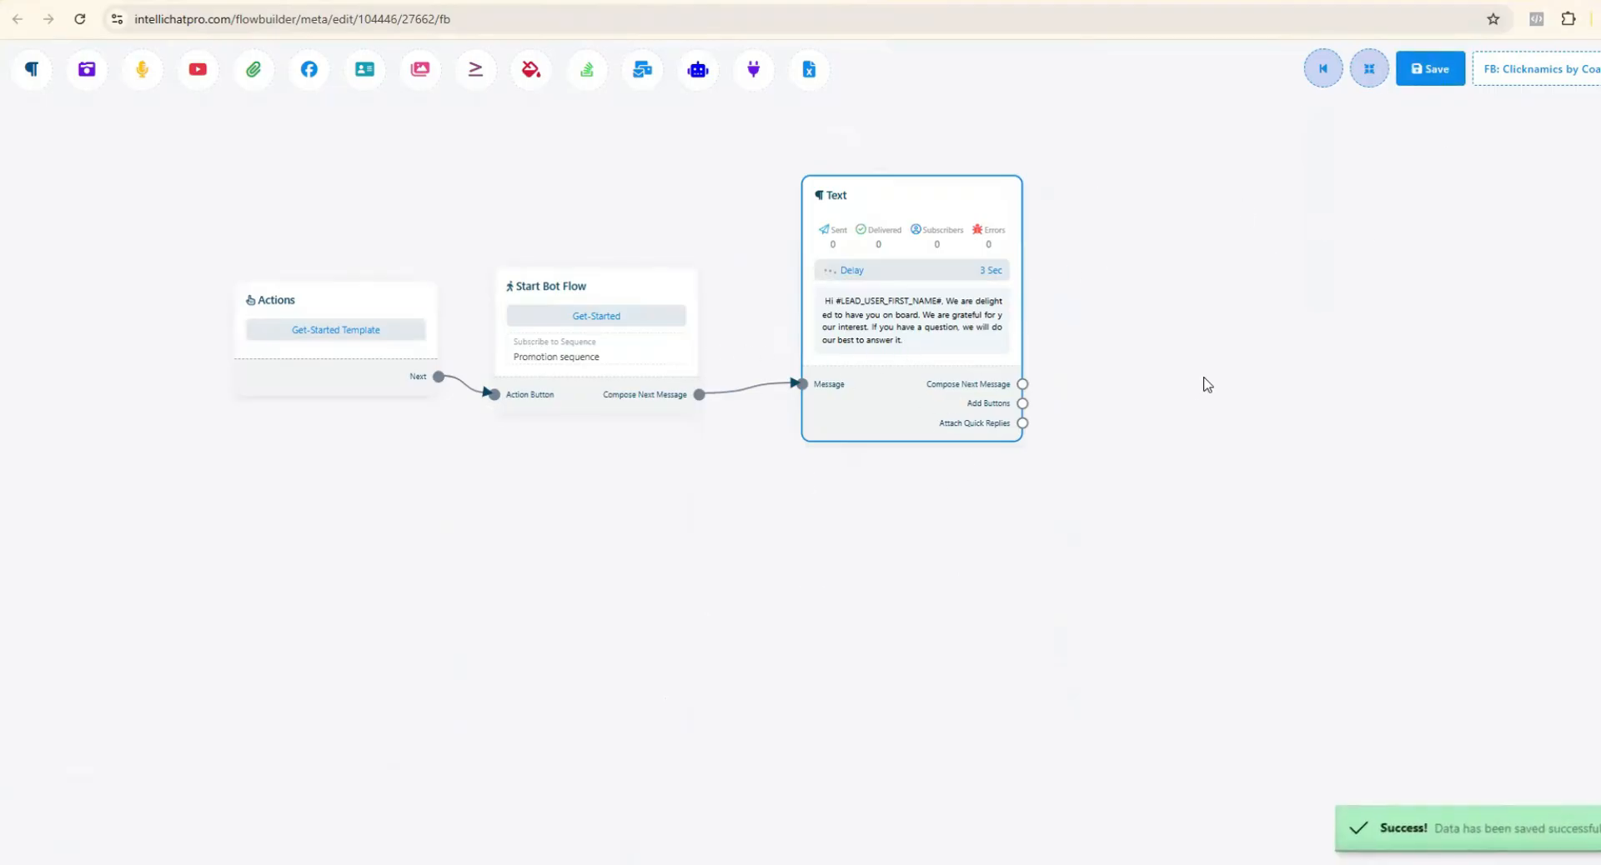
- Create a new bot reply triggered by the keywords "hello, hi" and title it "Hi, Hello"
click(347, 1)
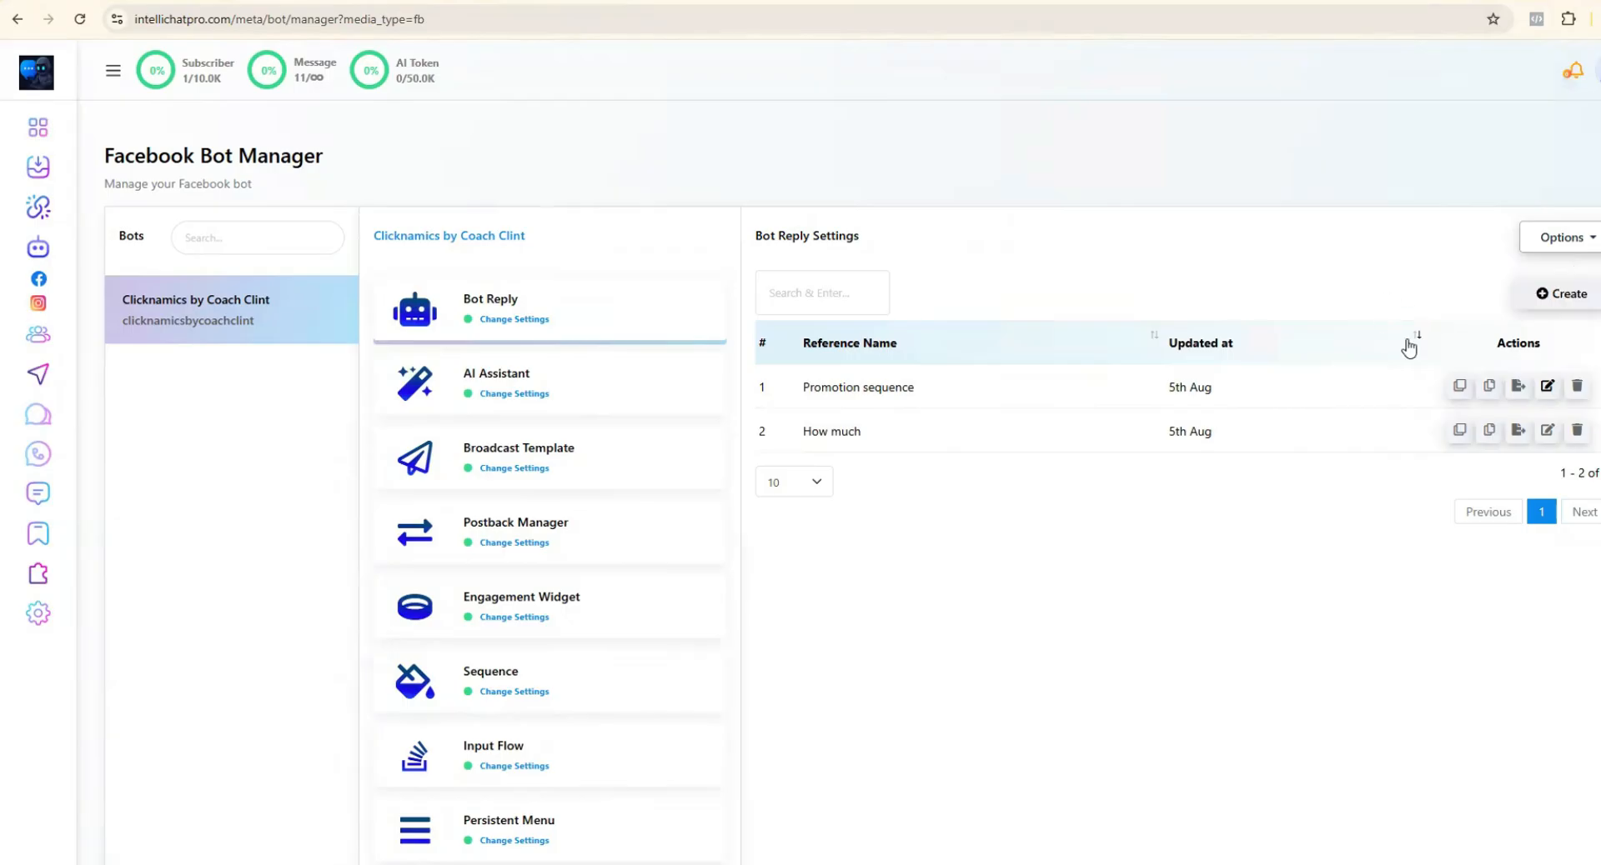
click(1534, 299)
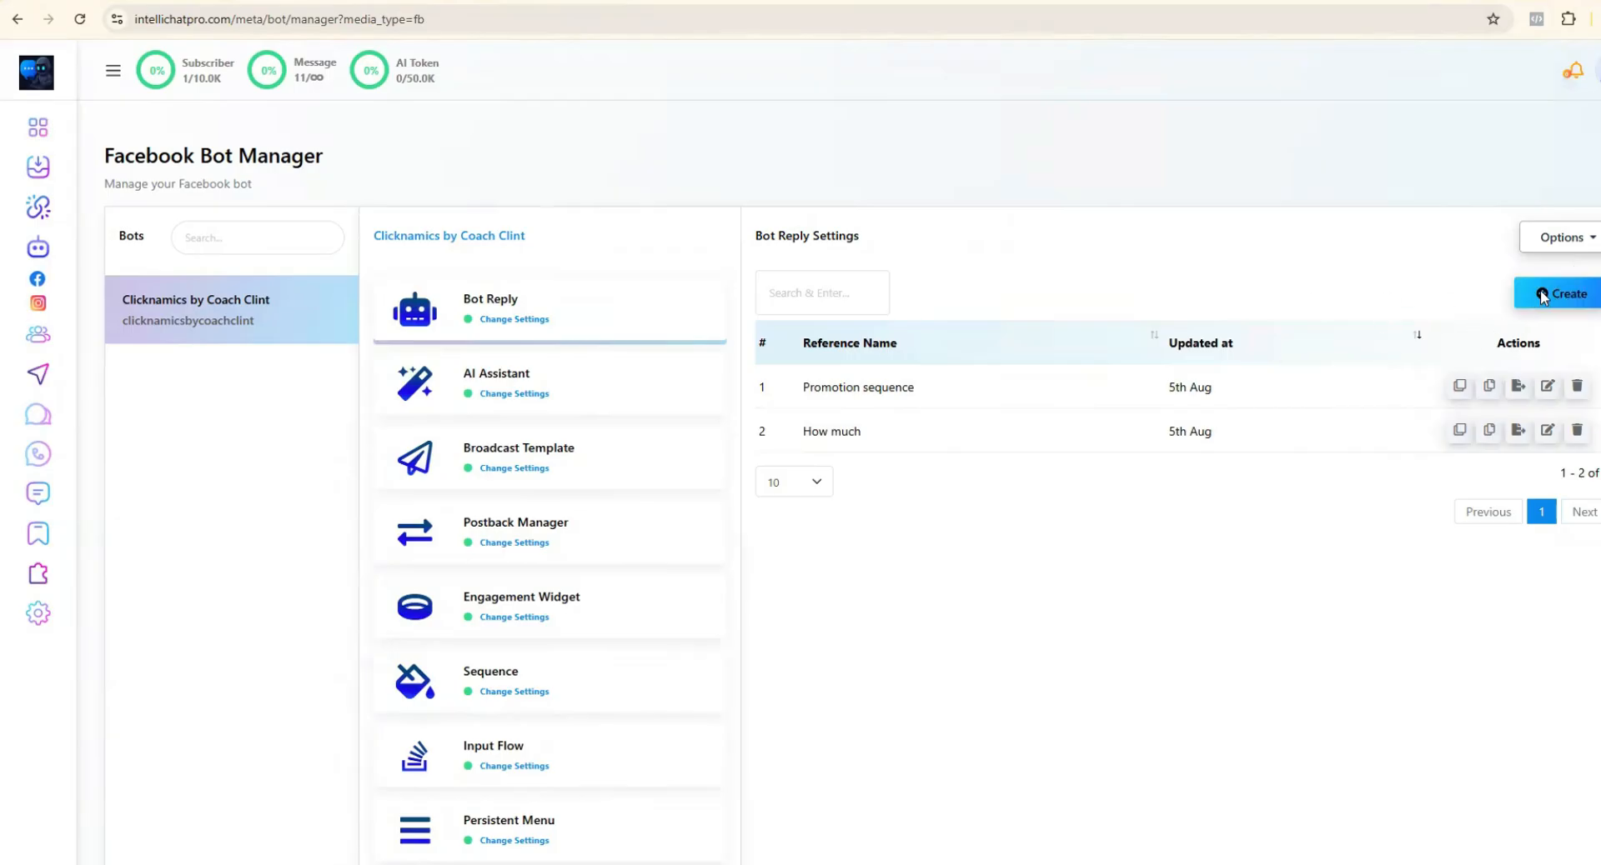
double_click(339, 477)
click(217, 147)
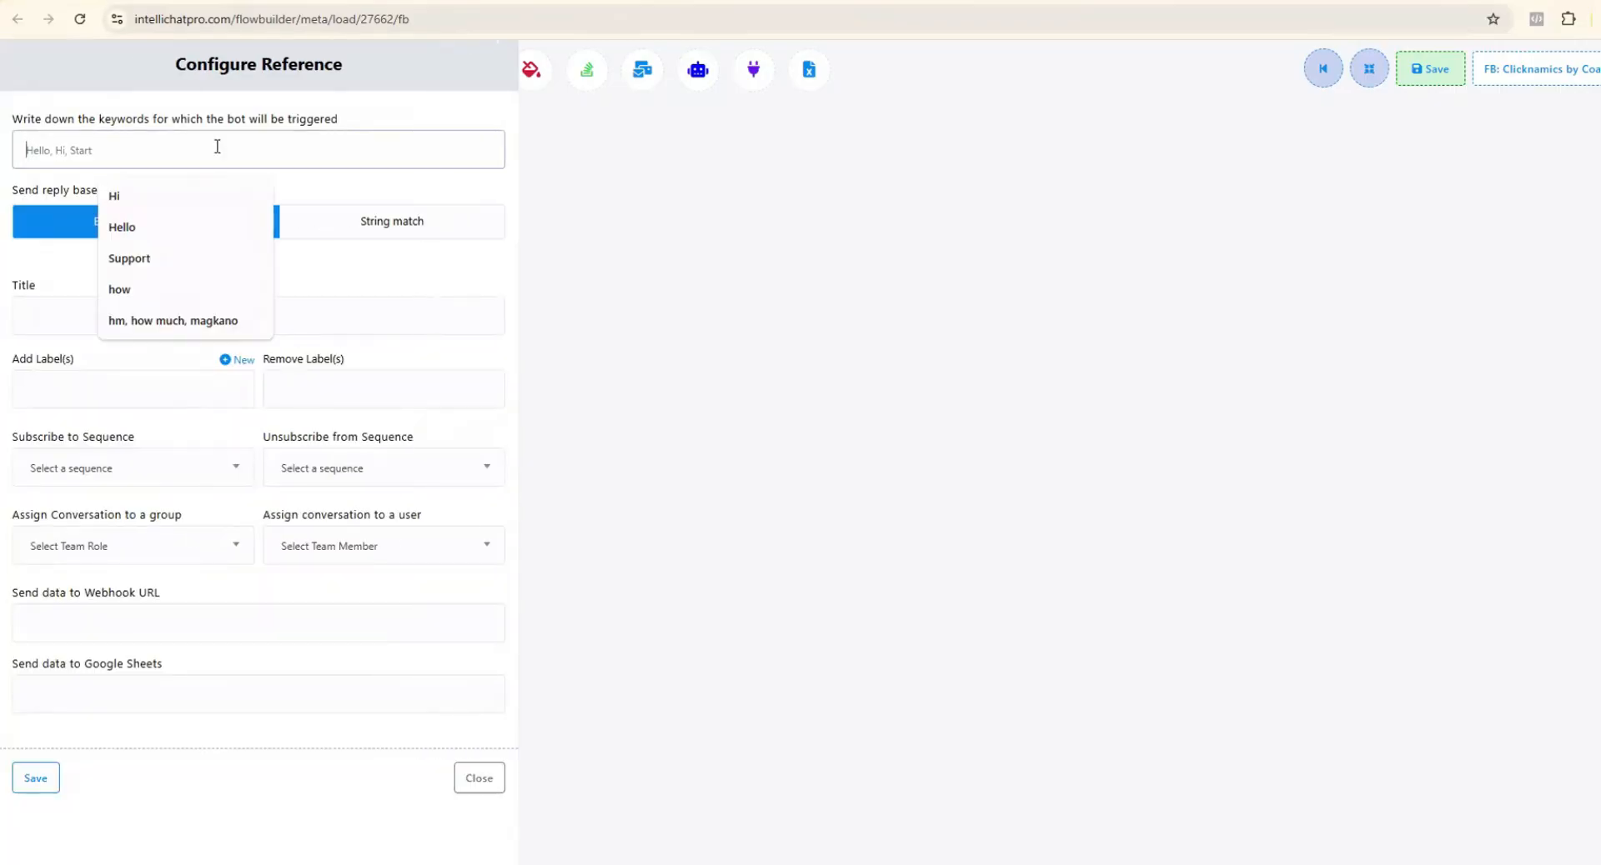
text(hello, hi)
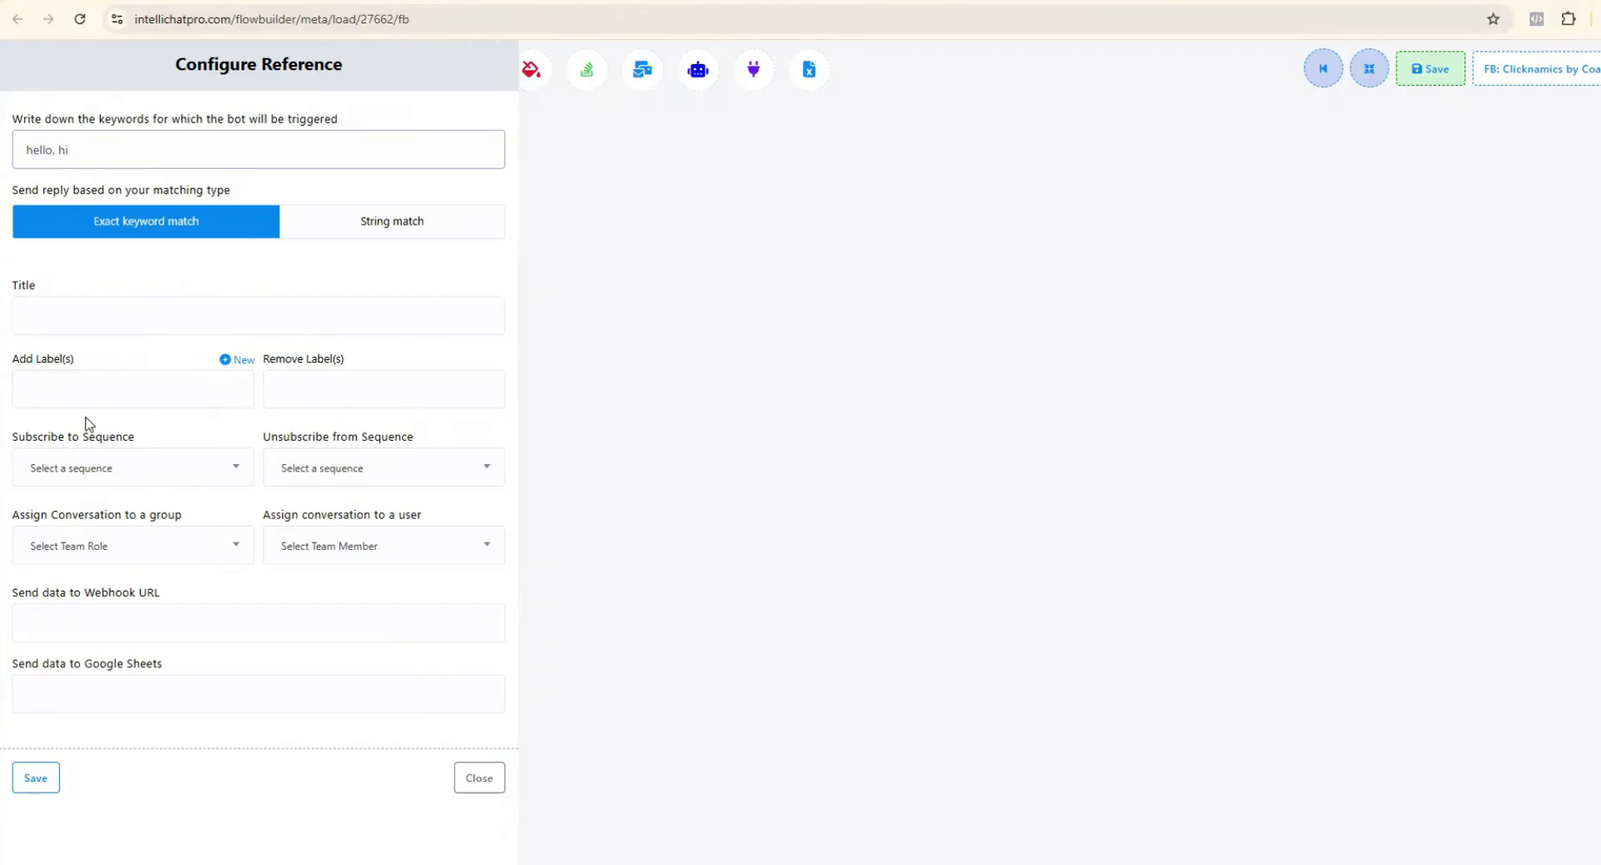
click(106, 309)
text(WH)
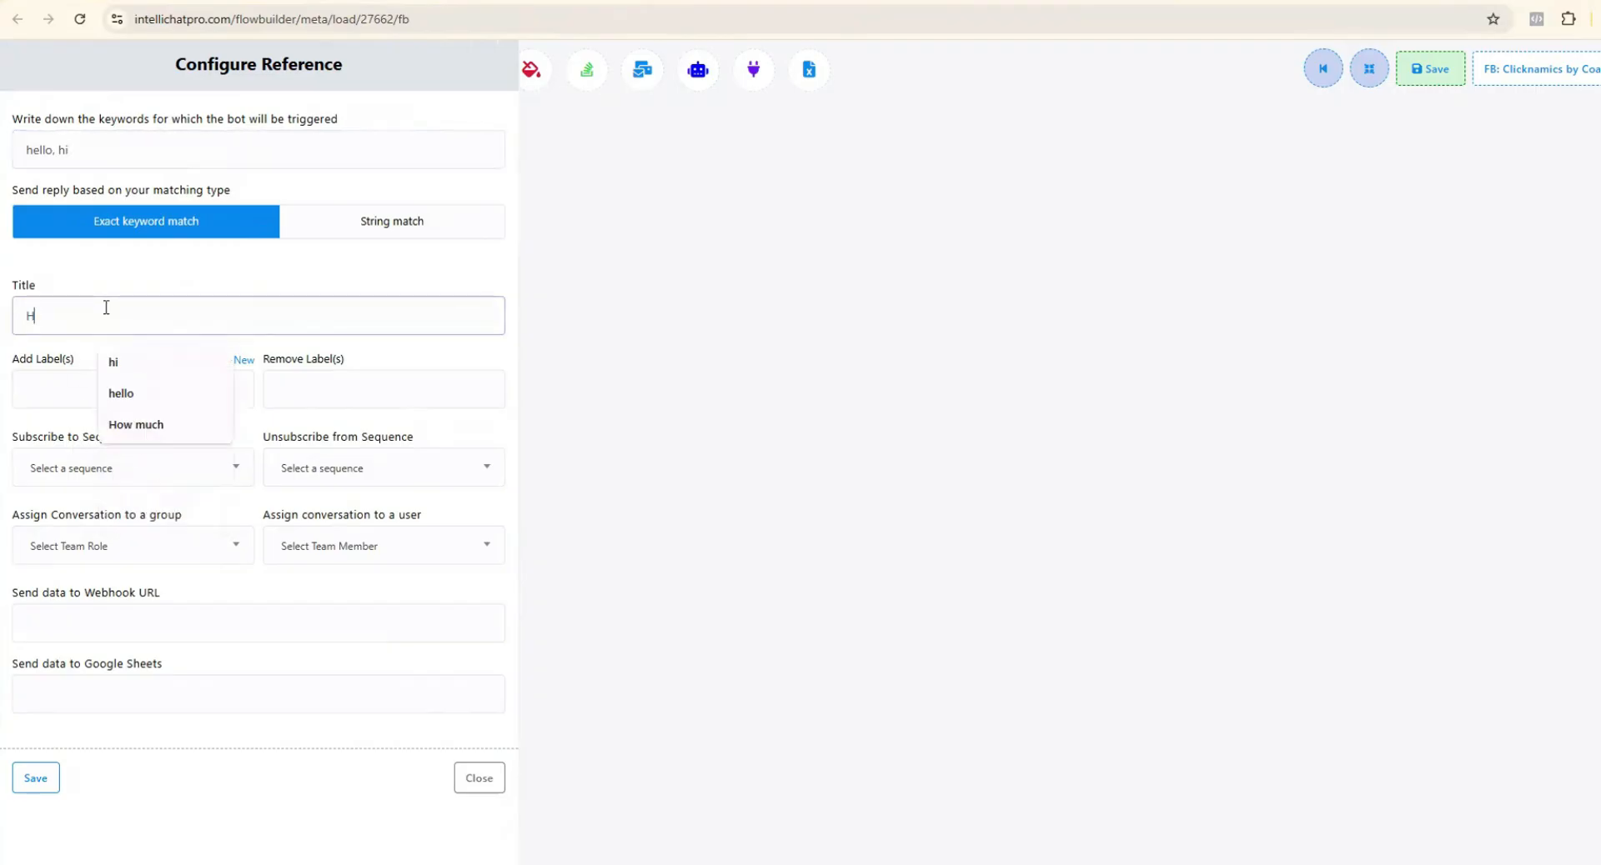
text(i, Hello)
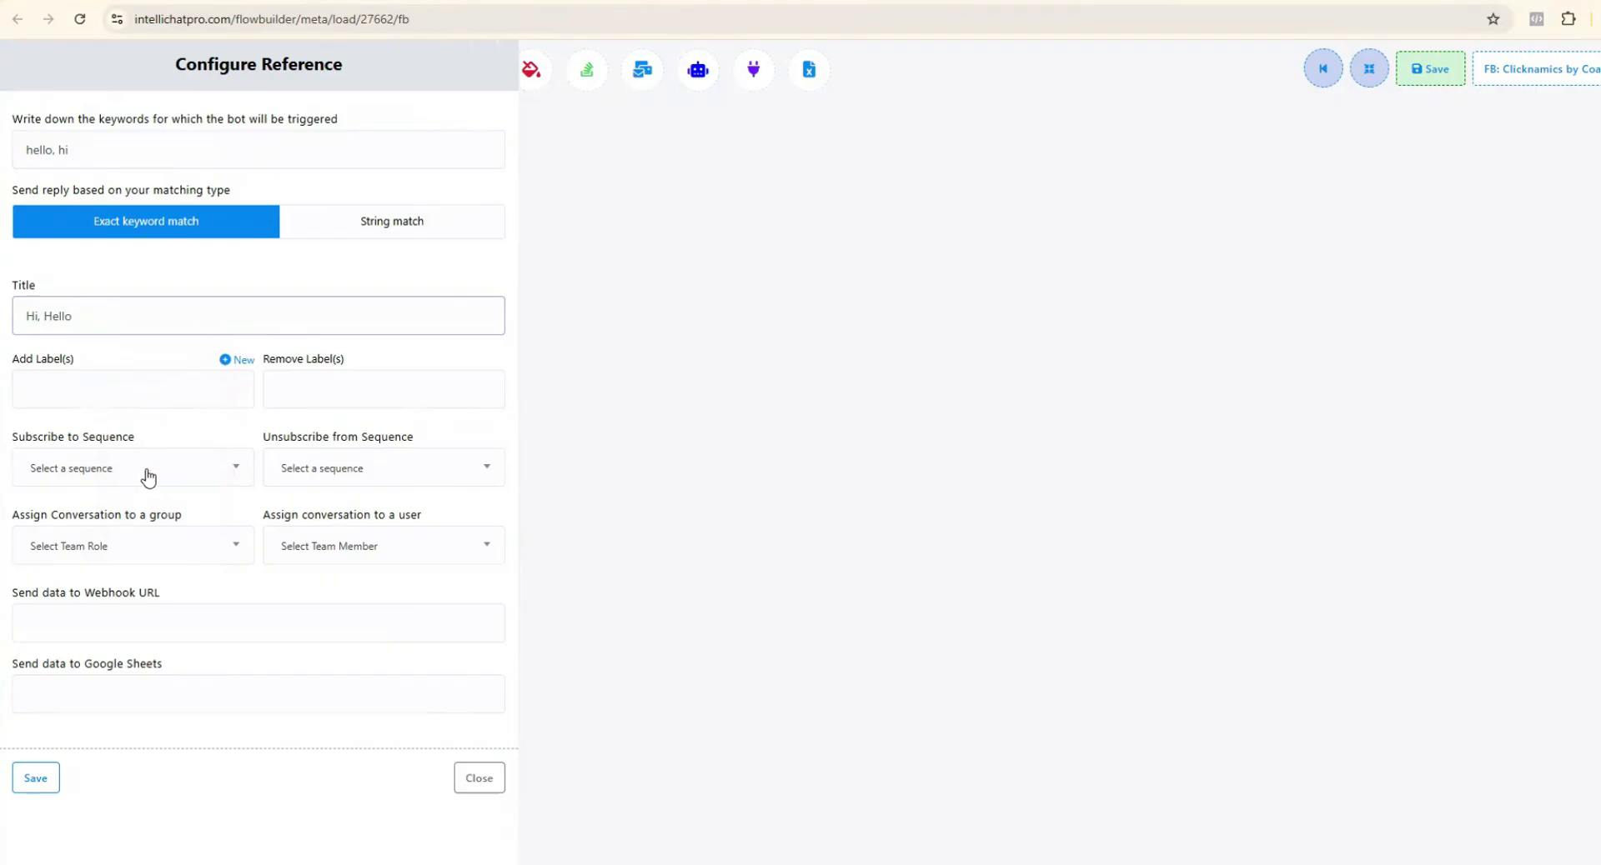
- Subscribe the new reply to the Promotion sequence and save its reference configuration
click(147, 472)
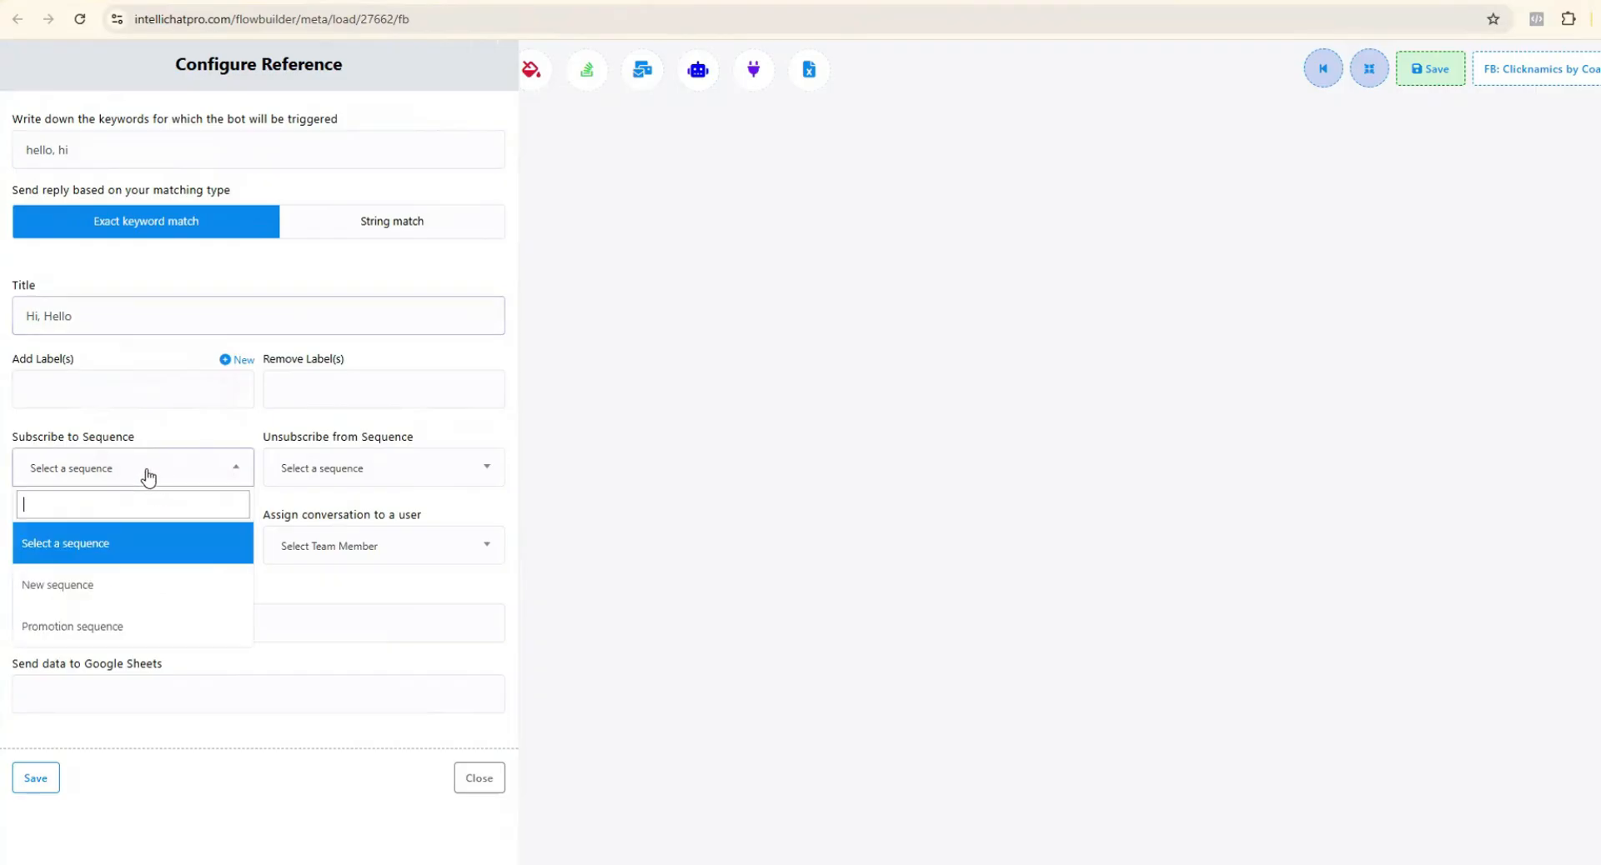
click(132, 633)
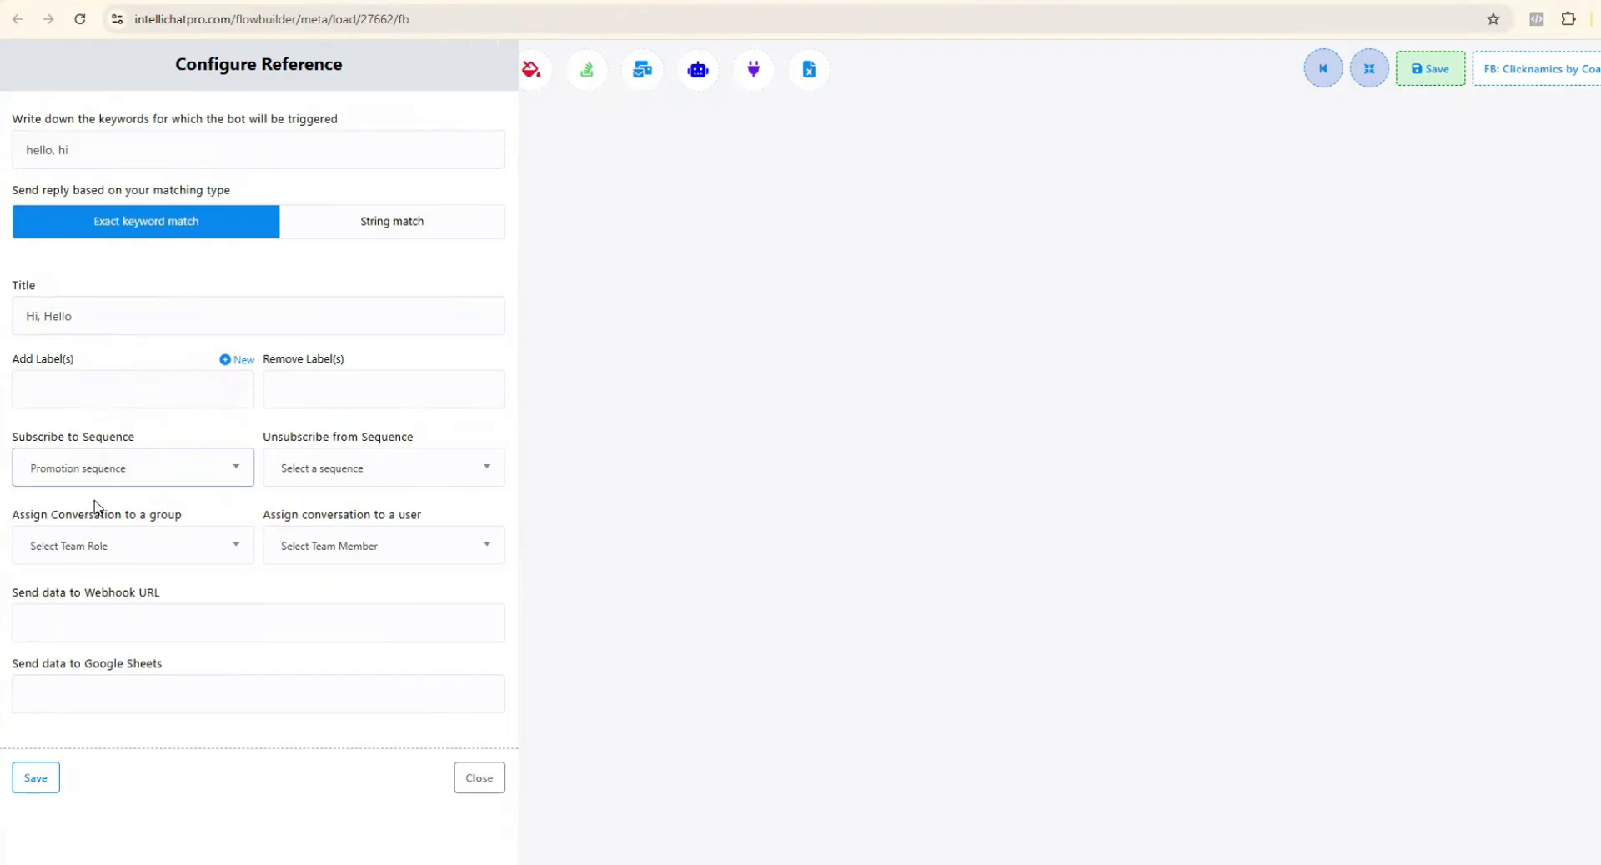
click(35, 779)
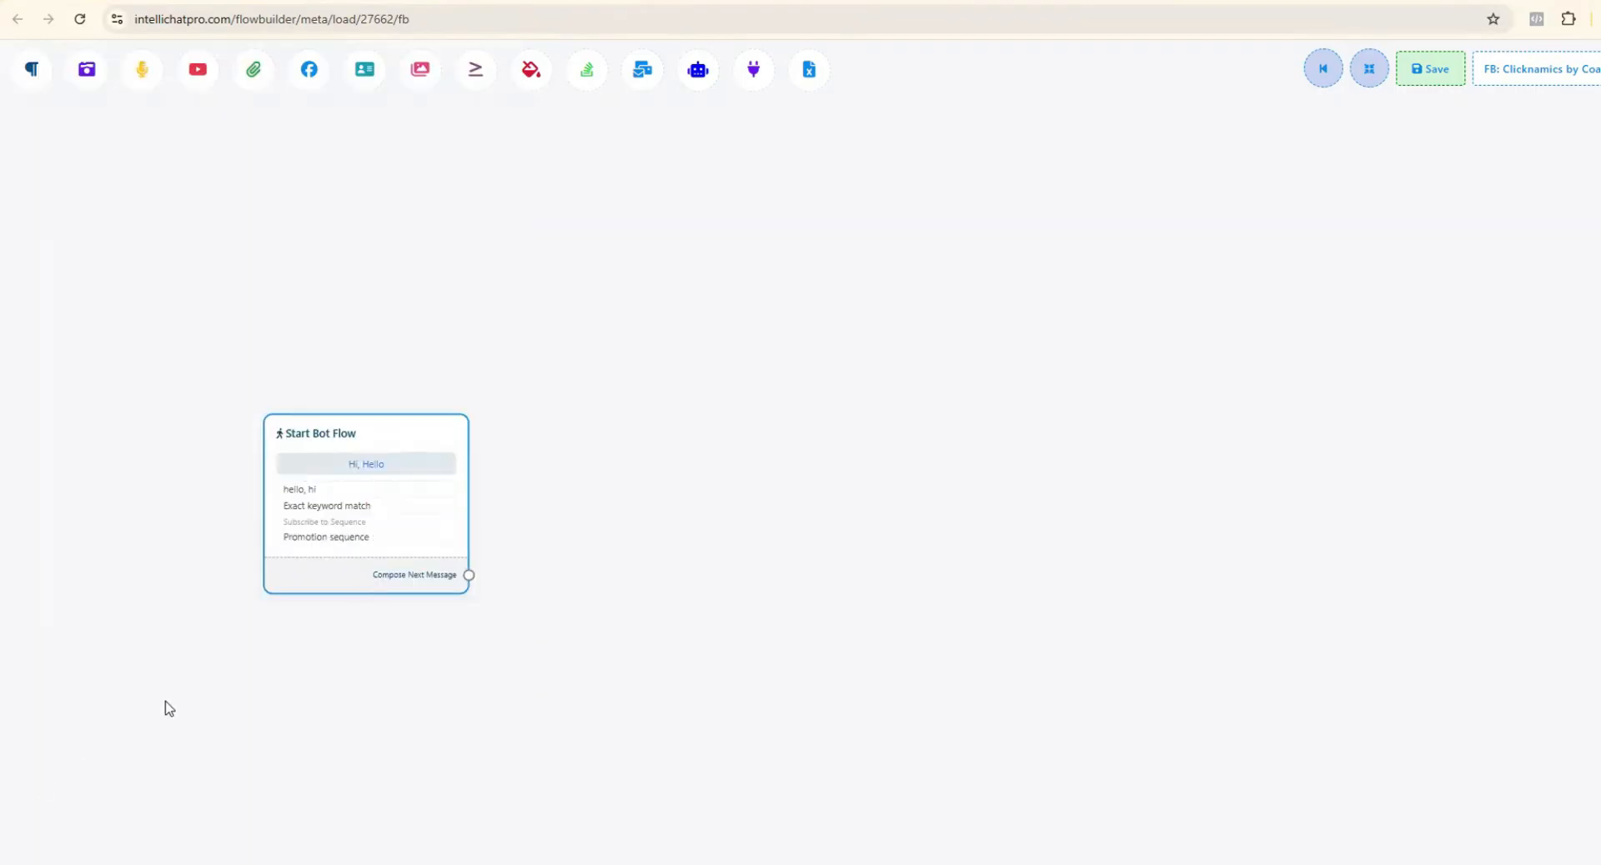
- Attach a Text message node to the Start Bot Flow node's next-message output and place it beside that node
drag(436, 528, 404, 376)
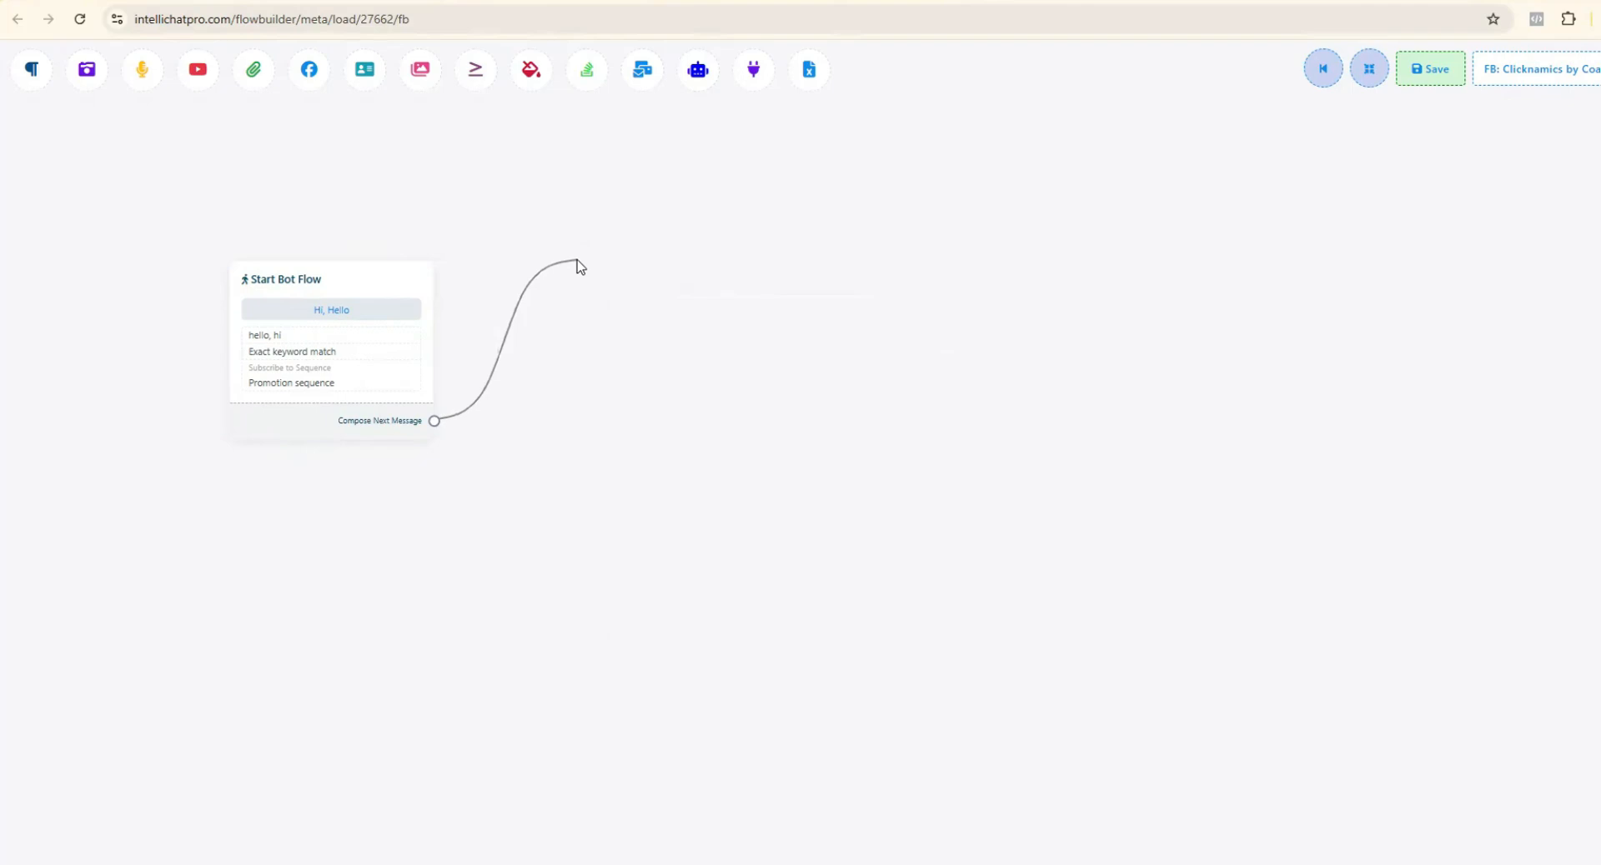
drag(578, 262, 577, 270)
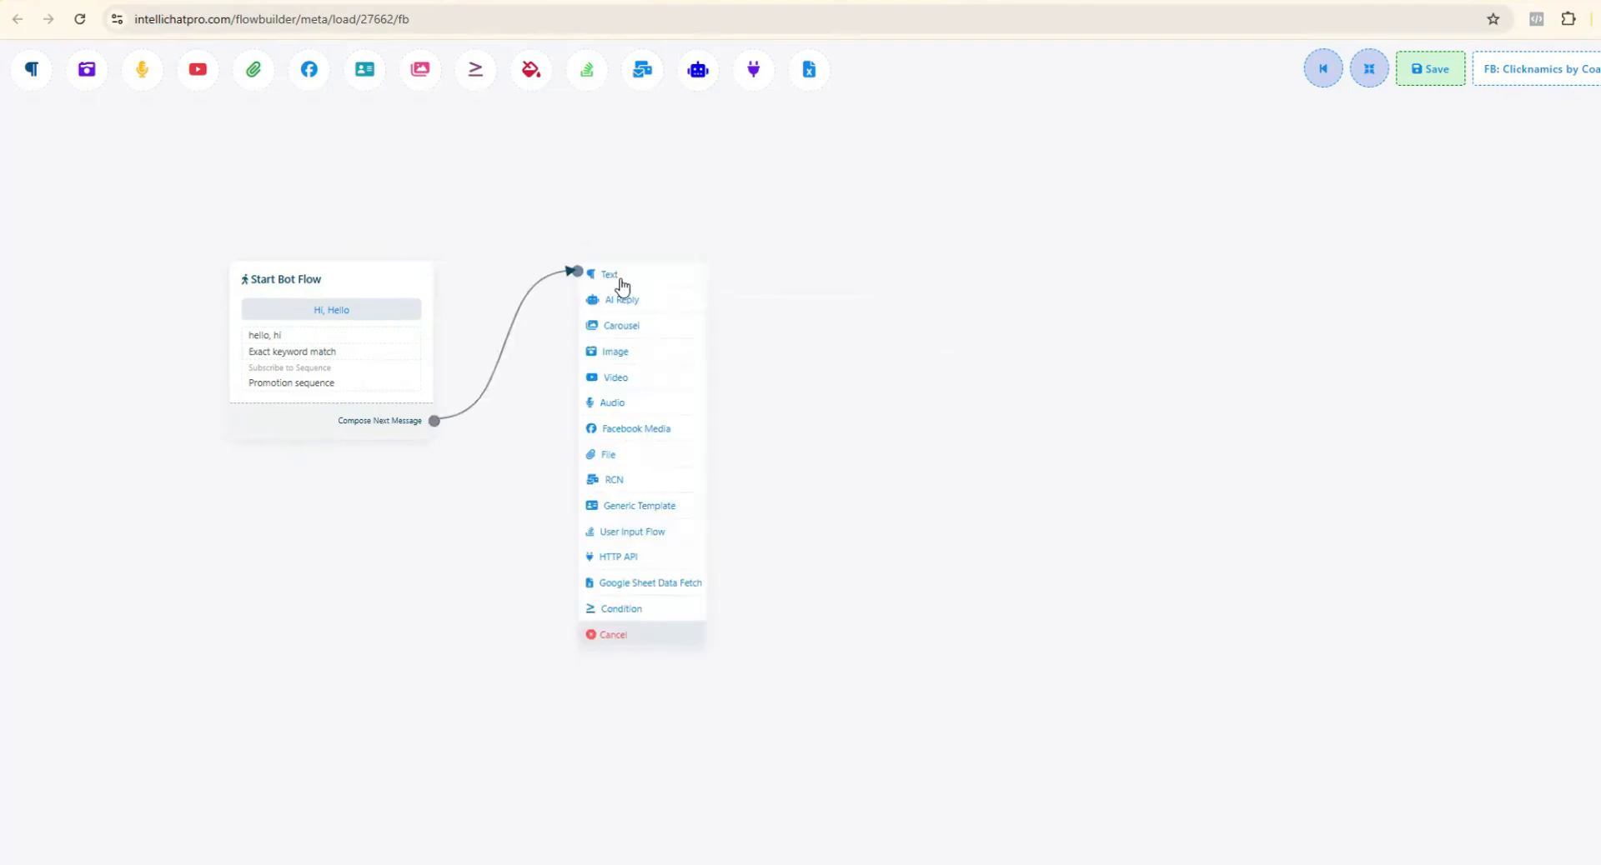
click(621, 280)
drag(725, 382, 689, 330)
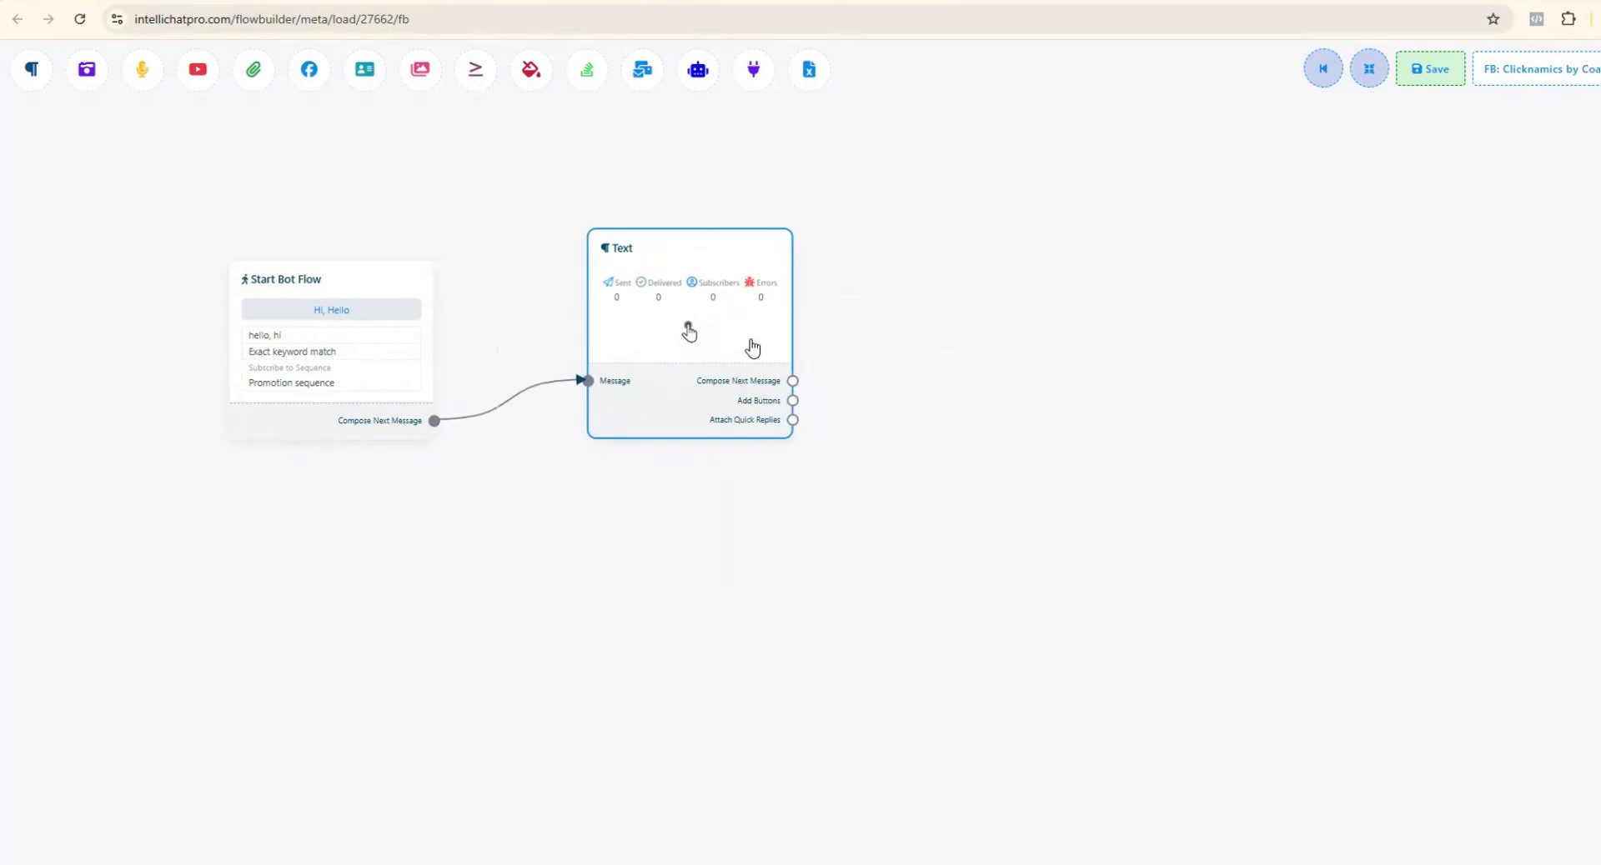
- Write the Text node's reply as "Hi #LEAD_USER_FIRST_NAME#," using the first-name variable, followed by a blank line and "message"
double_click(689, 333)
text(Hi)
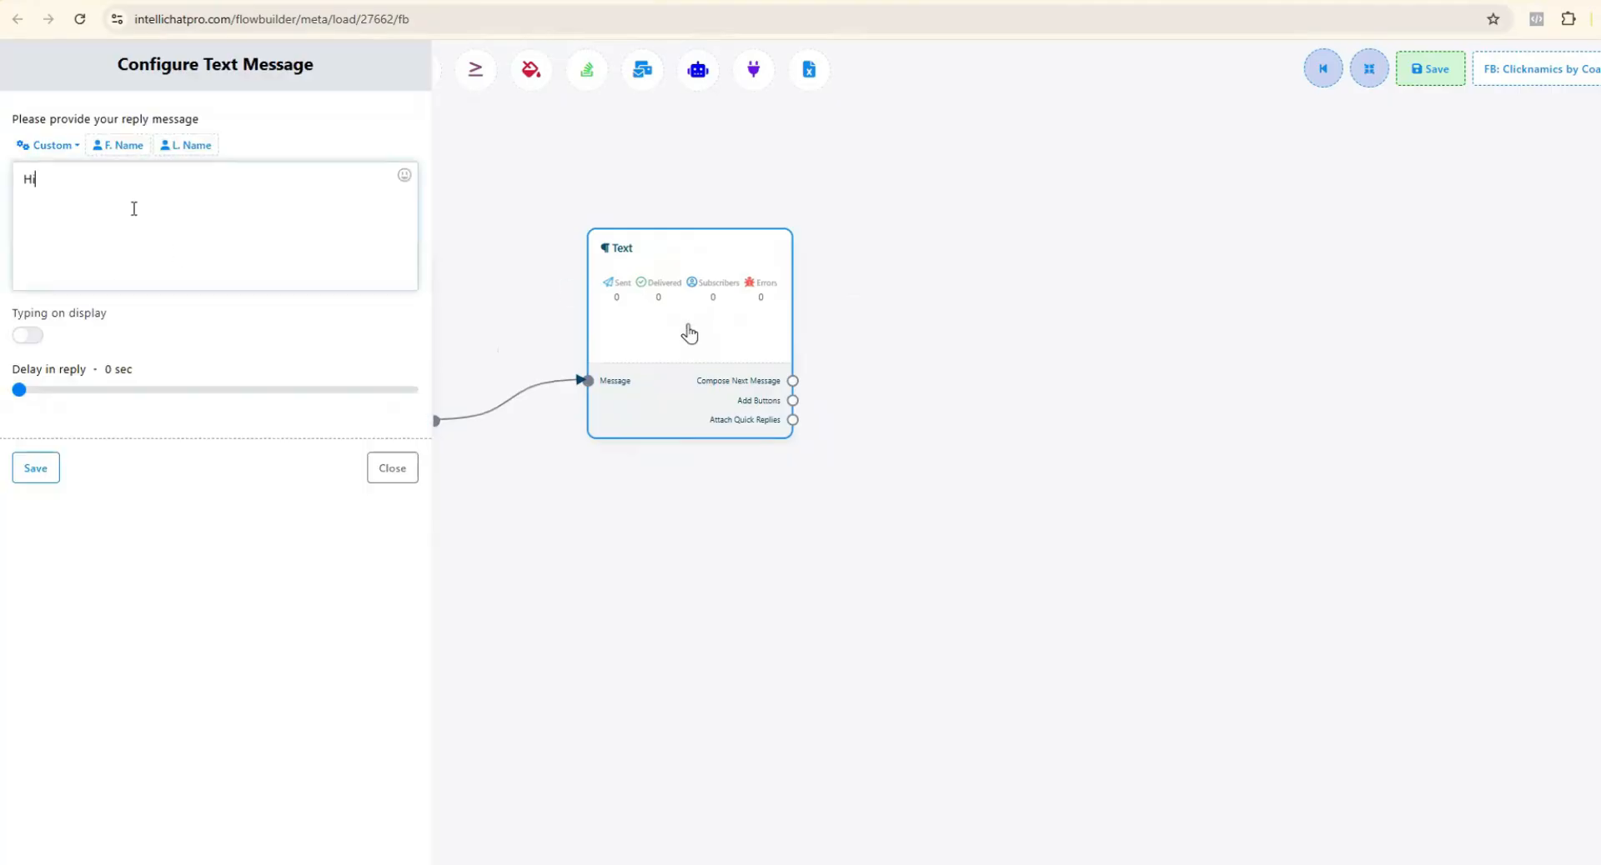
click(121, 145)
text(m)
key(BackSpace)
text(, messag)
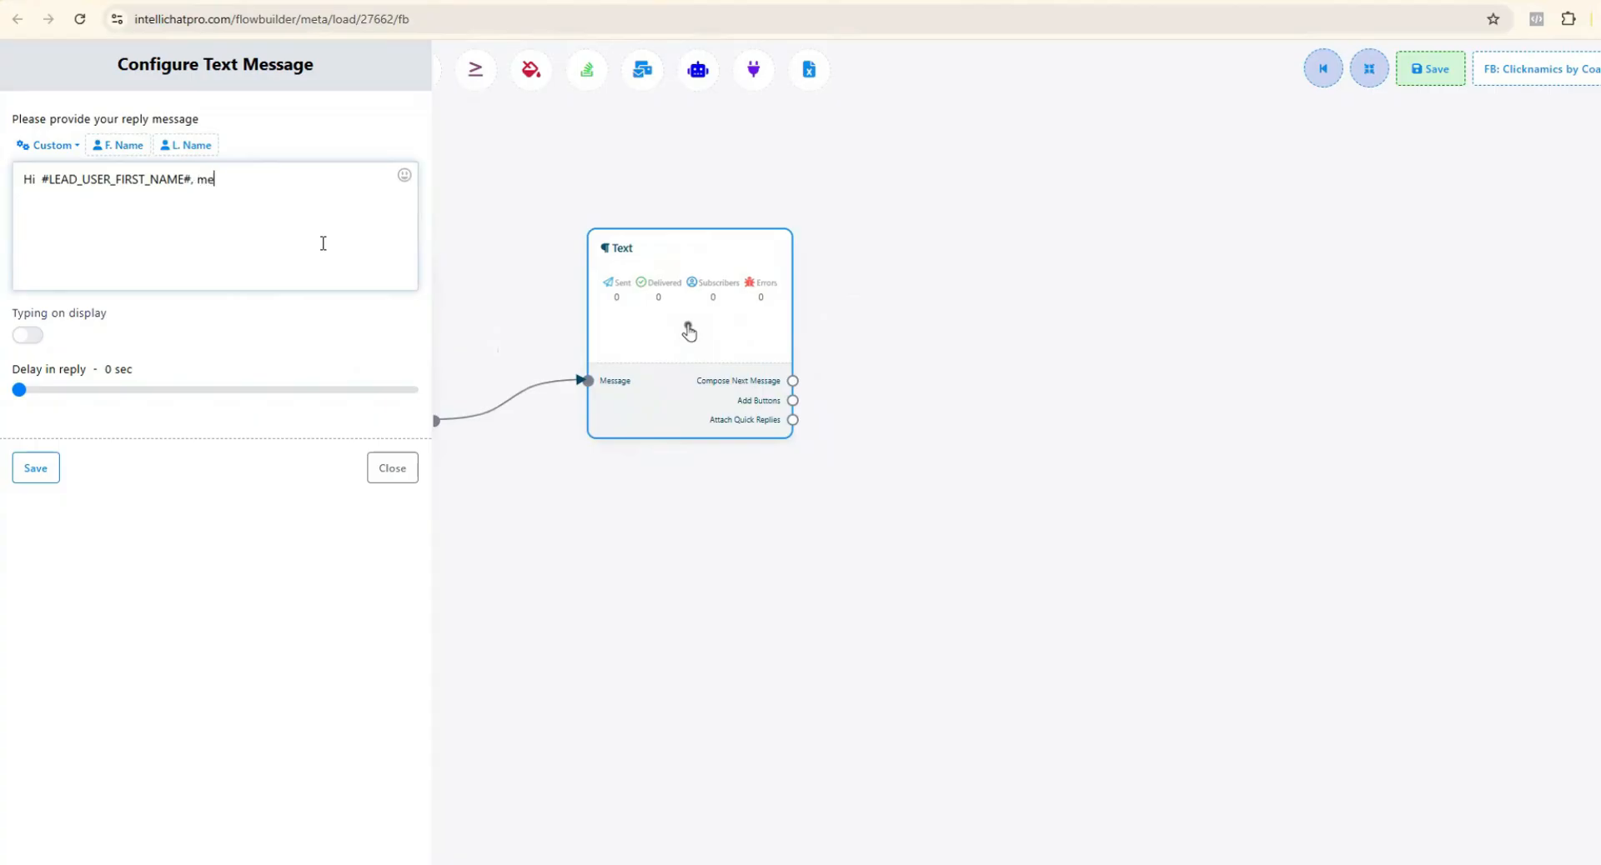
text(e)
click(201, 182)
key(Return)
key(Return)
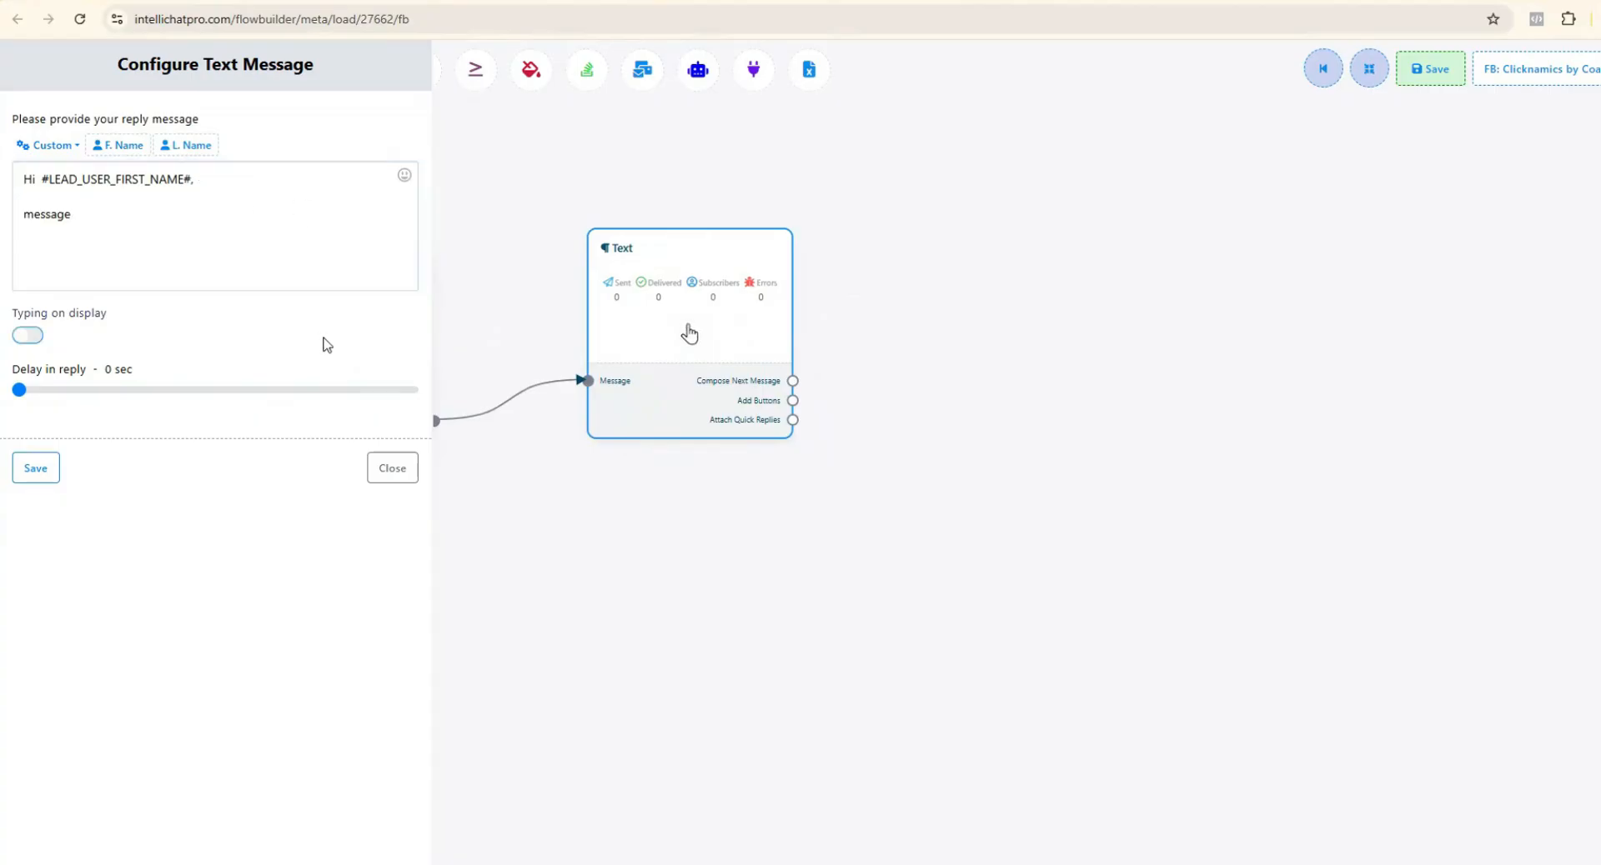
- Enable the typing display with a 3-second reply delay, and save both the text message and the bot flow
click(32, 337)
drag(19, 392, 37, 405)
click(36, 468)
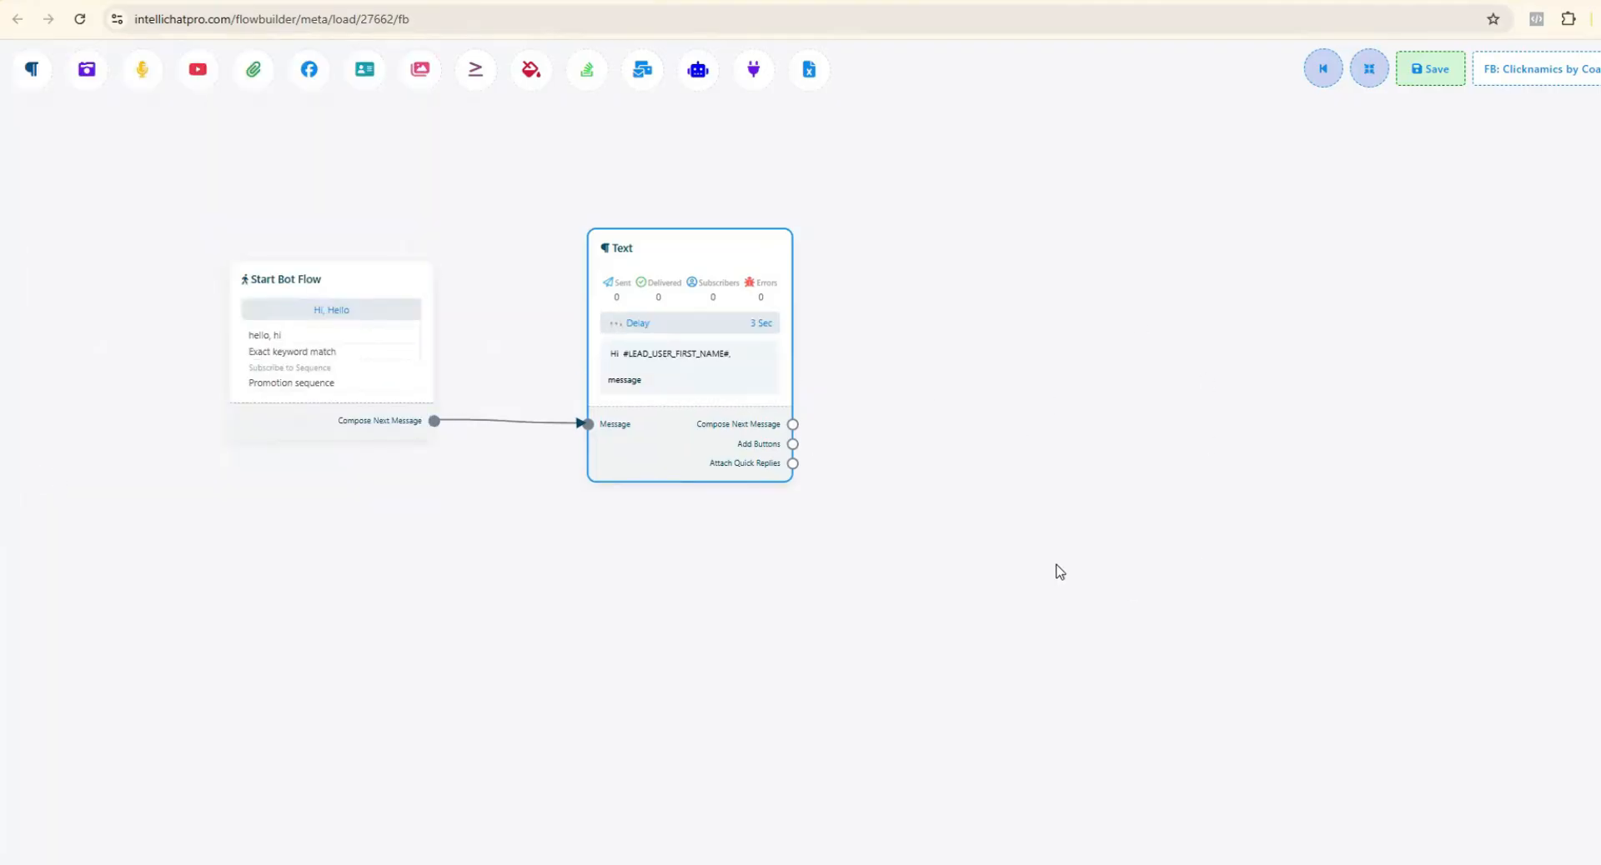
click(1445, 71)
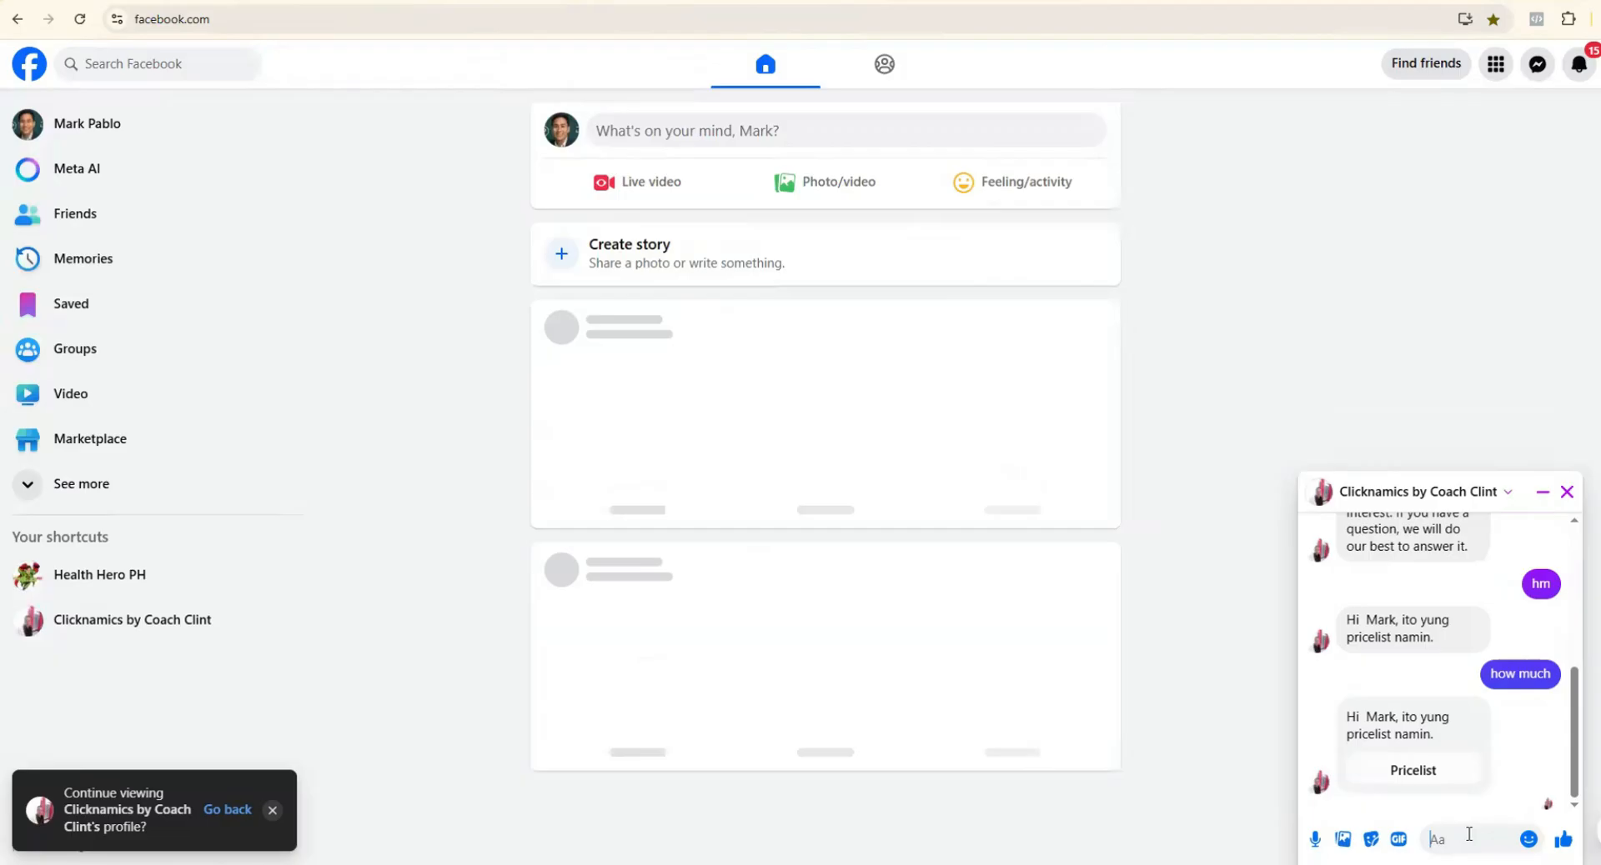
- Switch to Facebook and send "hi" to the business page in its Messenger chat to test the keyword reply
text(hi)
key(Return)
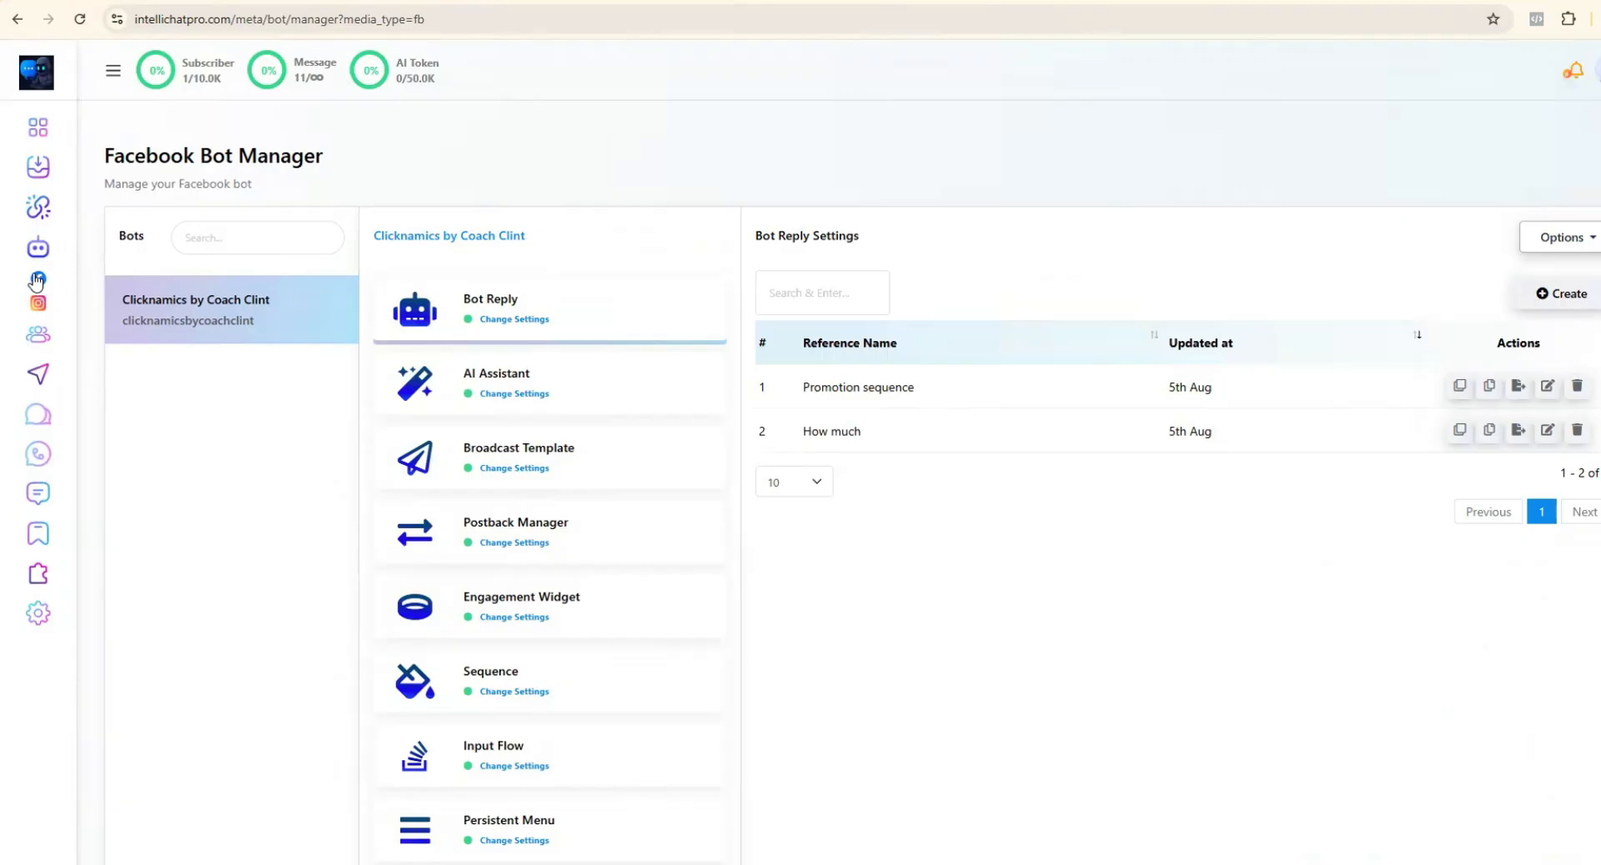
- Switch to IntelliChatPro, open the Facebook subscriber's actions in the Subscriber Manager, and check the assigned message sequence
click(114, 73)
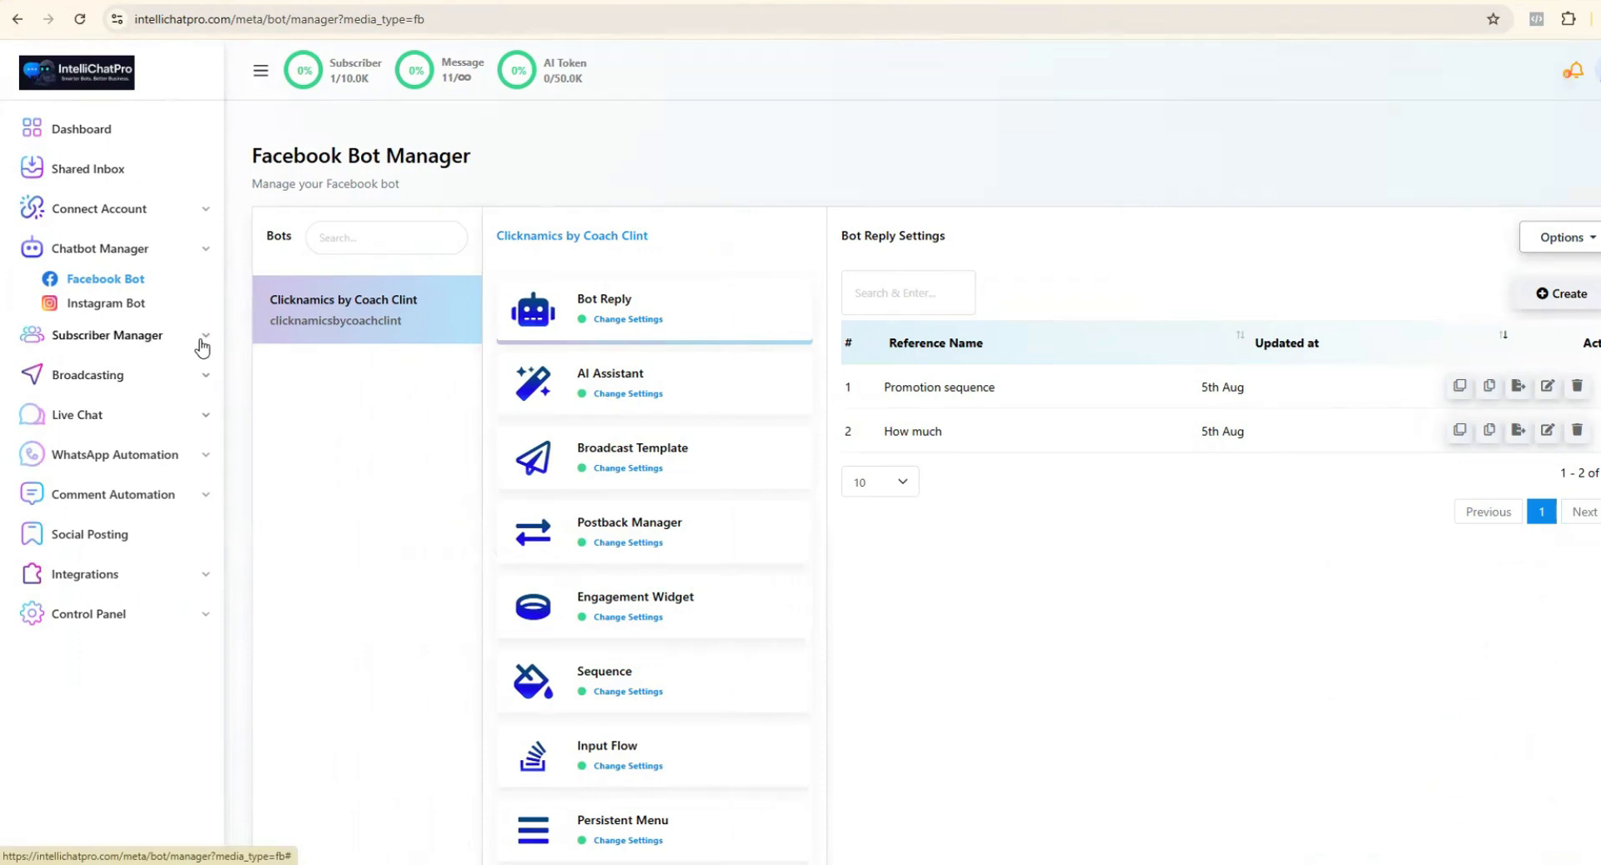
click(202, 342)
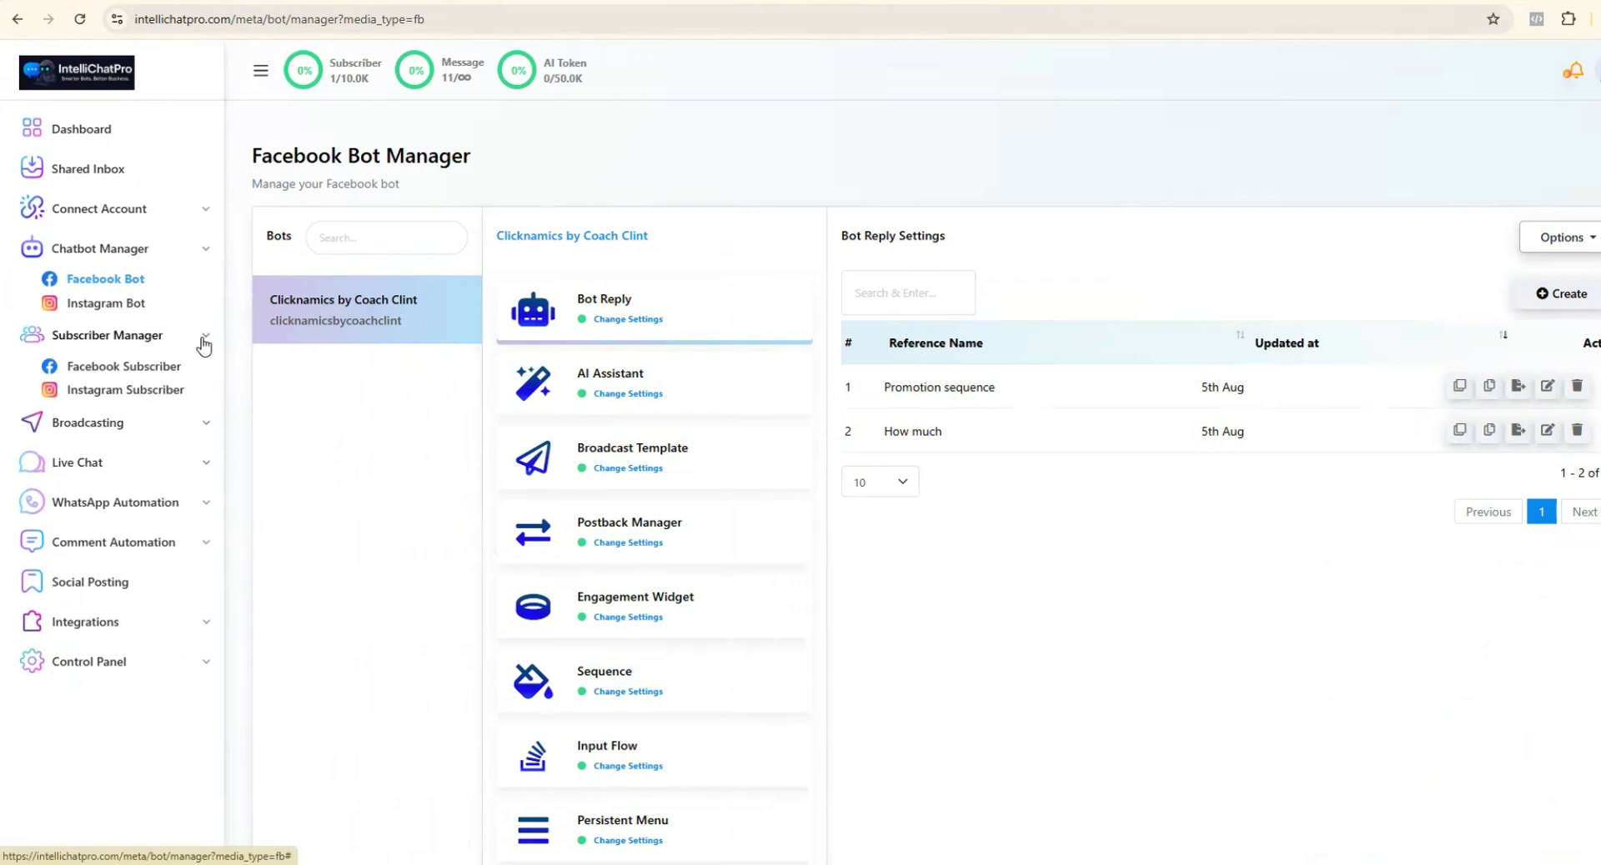
click(163, 333)
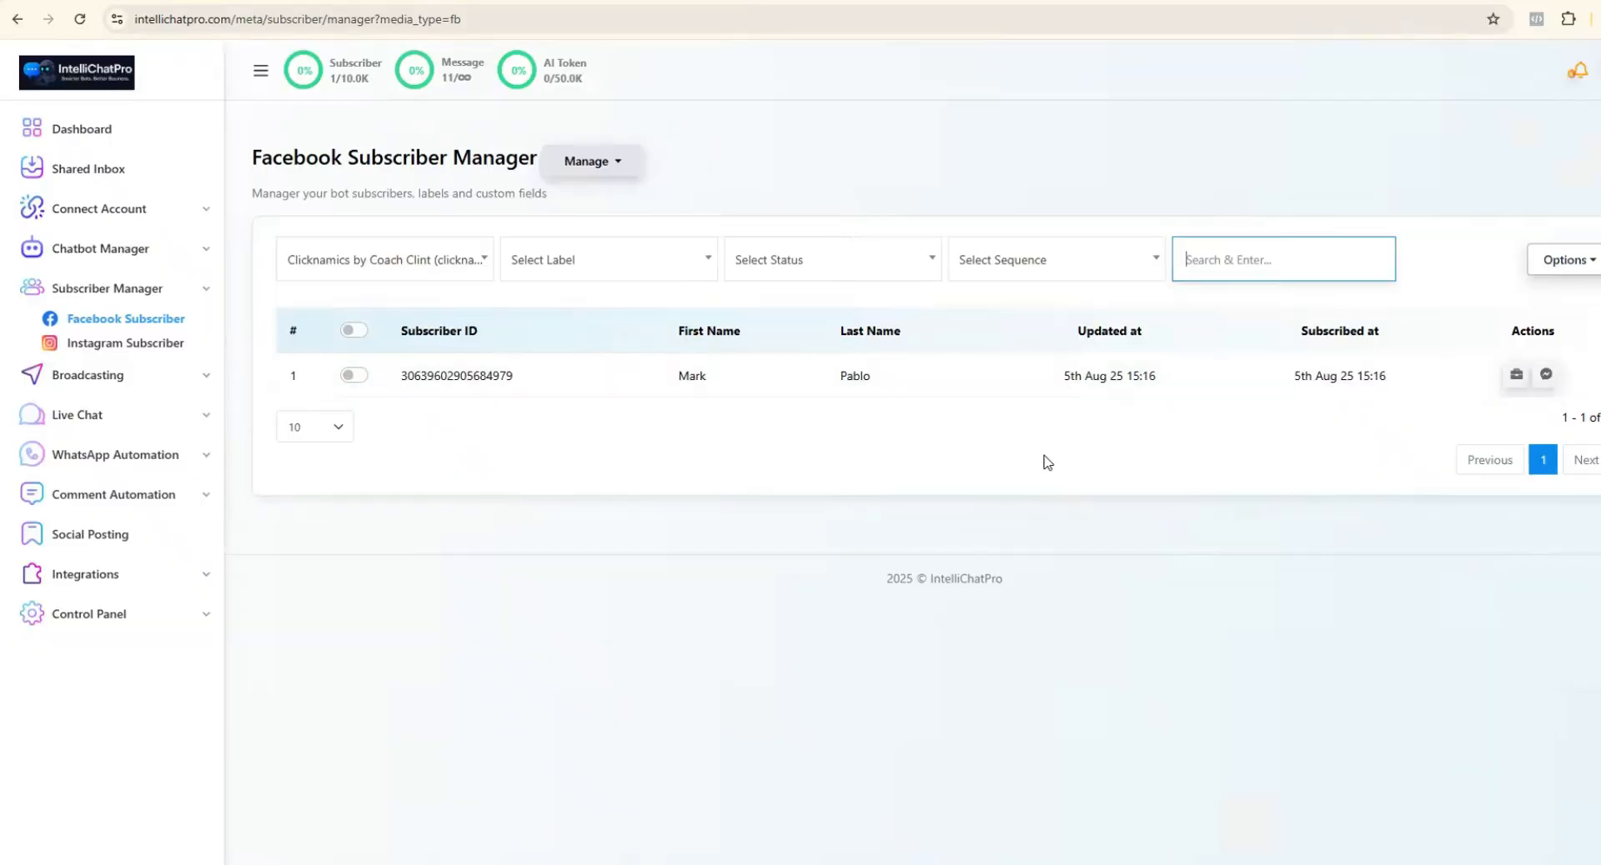
click(1516, 377)
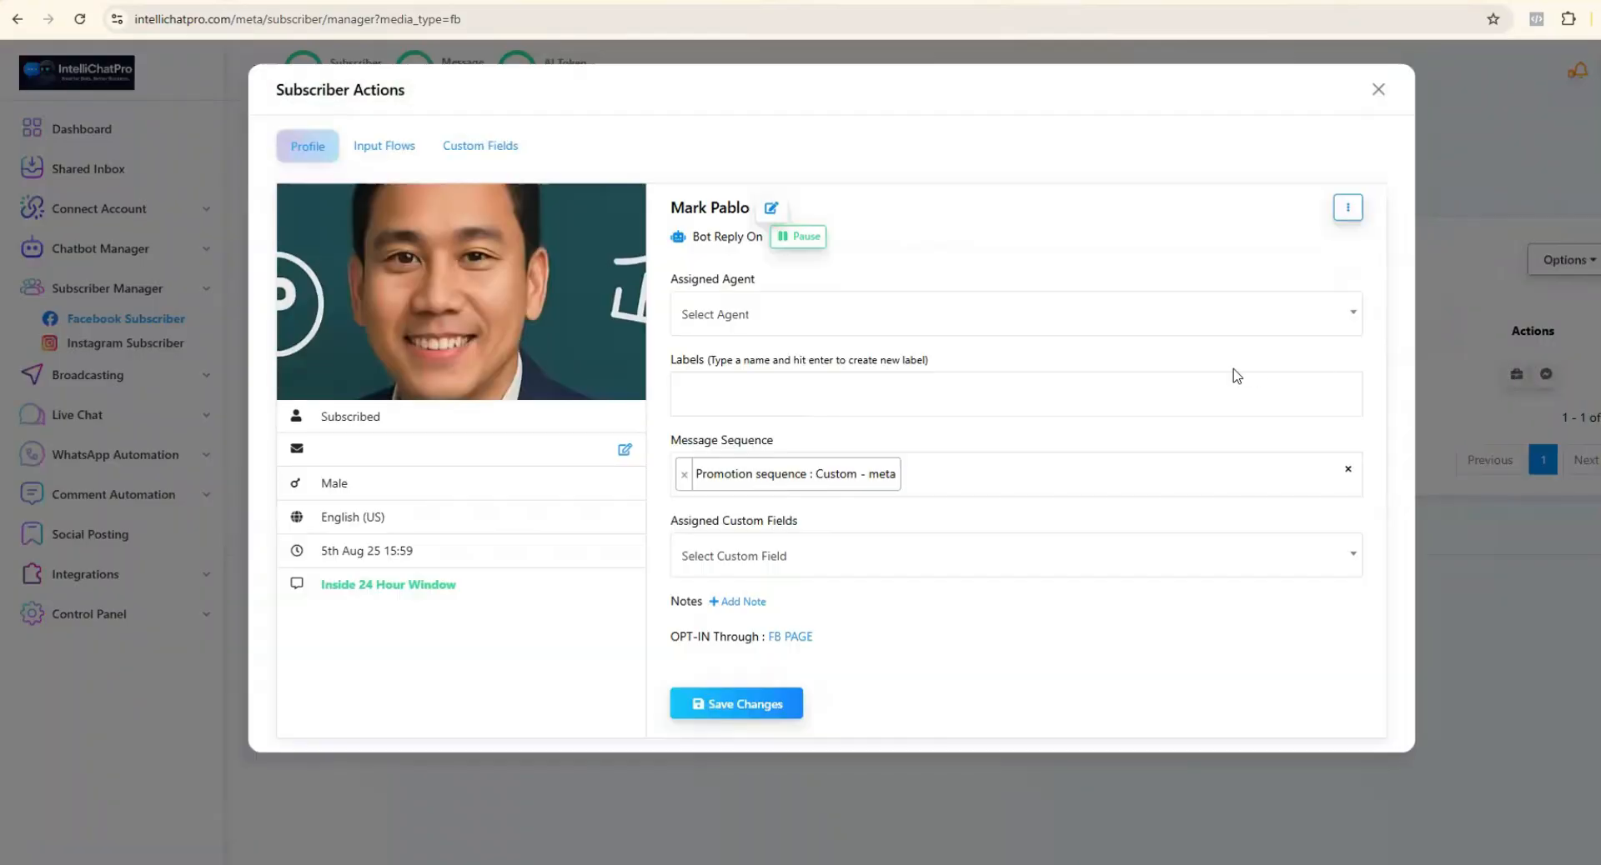
drag(746, 439, 782, 450)
click(794, 446)
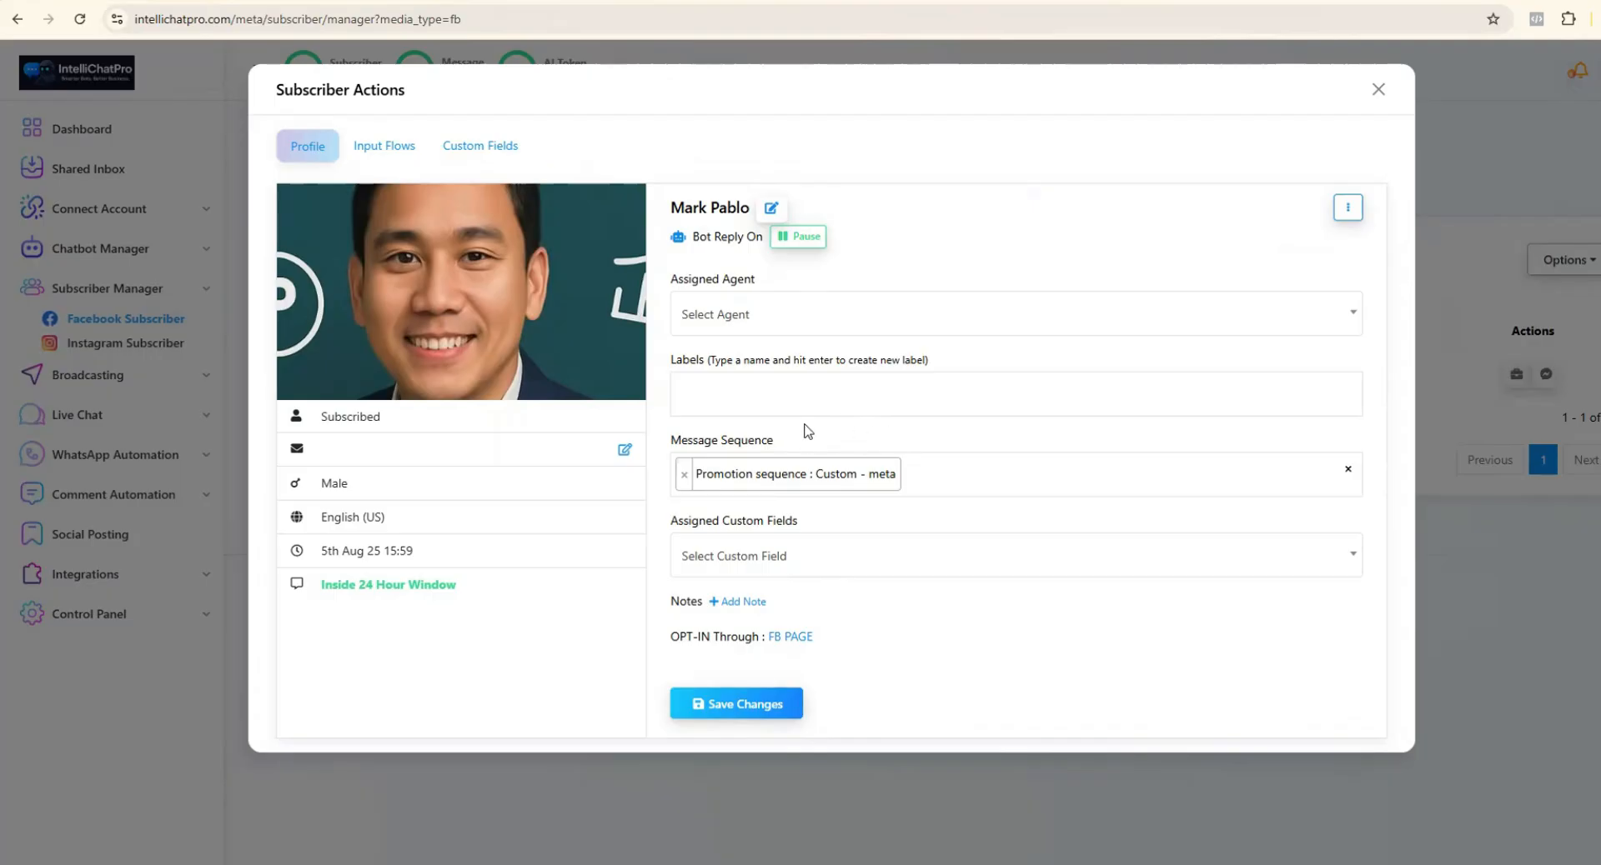
- Add a new label "new customer" to the subscriber, save the changes, and close the subscriber's details
click(861, 391)
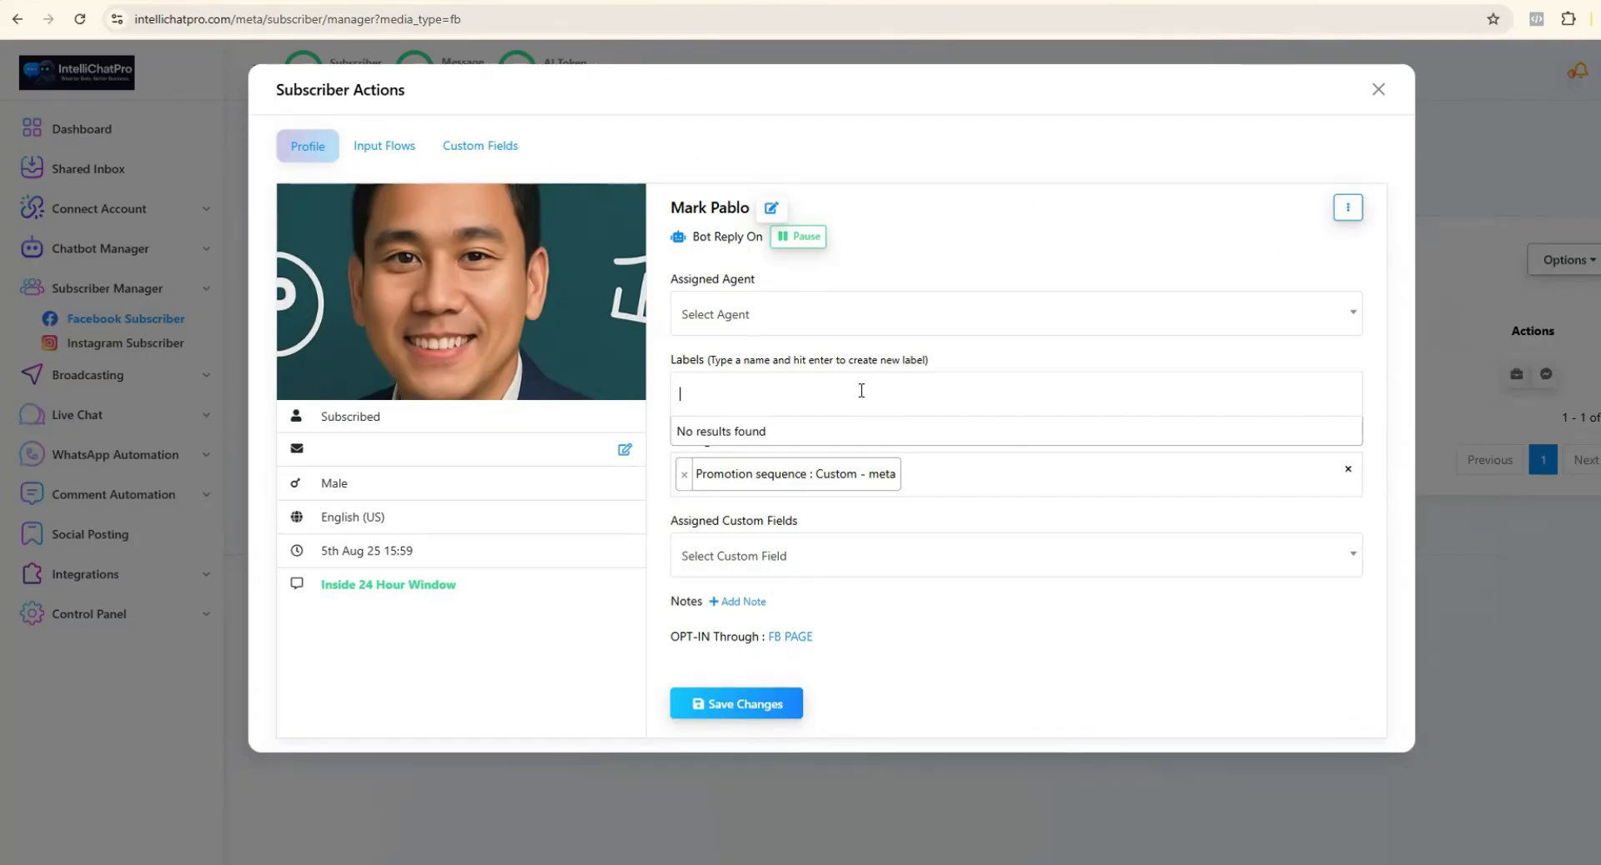
text(new)
key(BackSpace)
key(BackSpace)
key(BackSpace)
text(new customer)
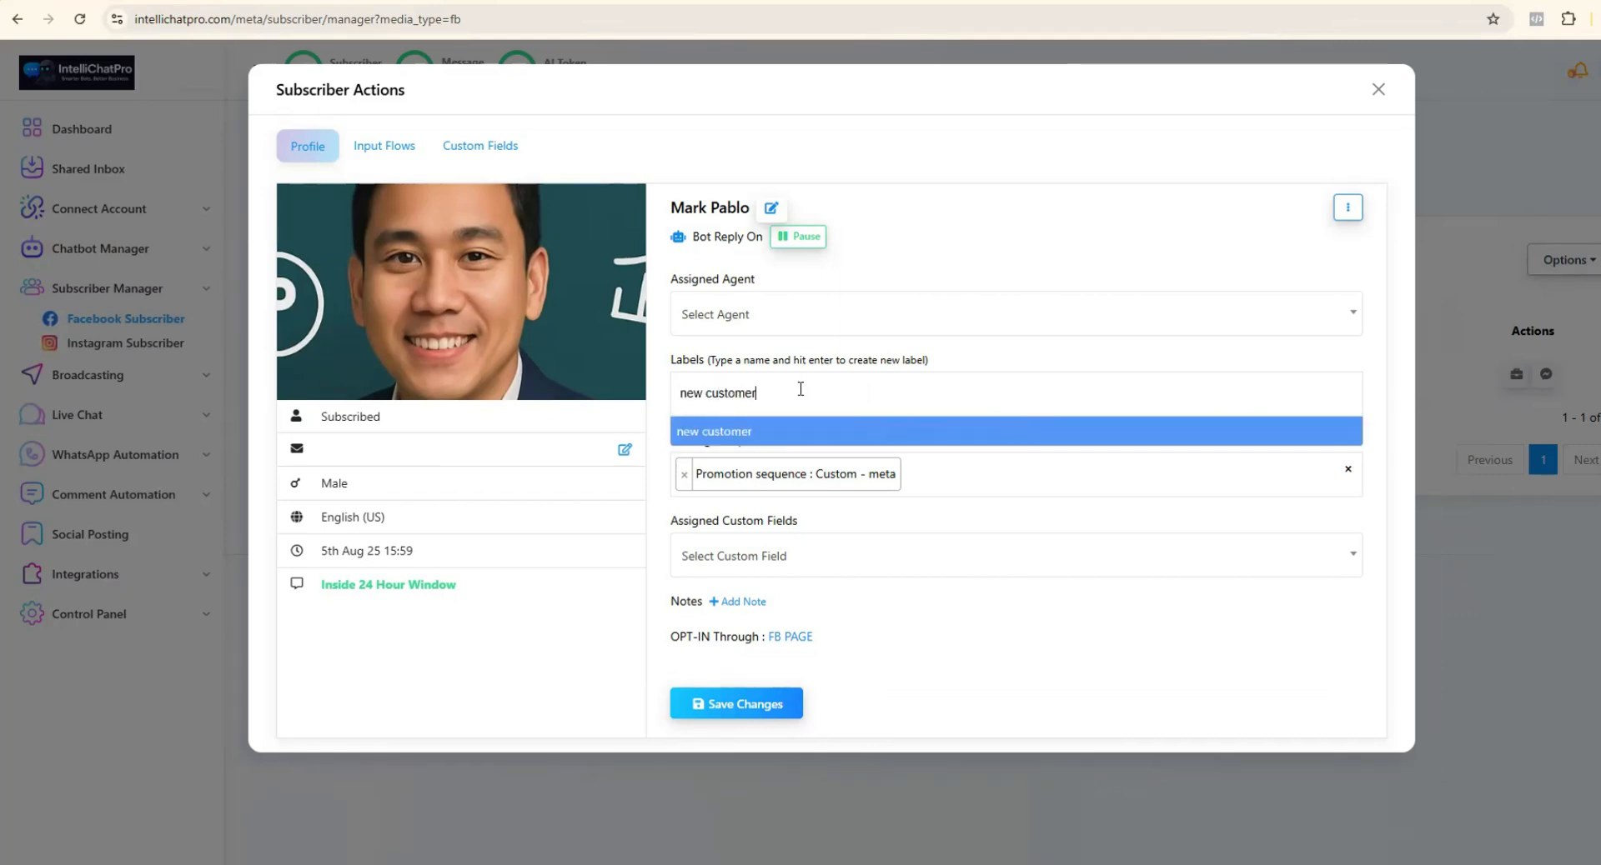
key(Return)
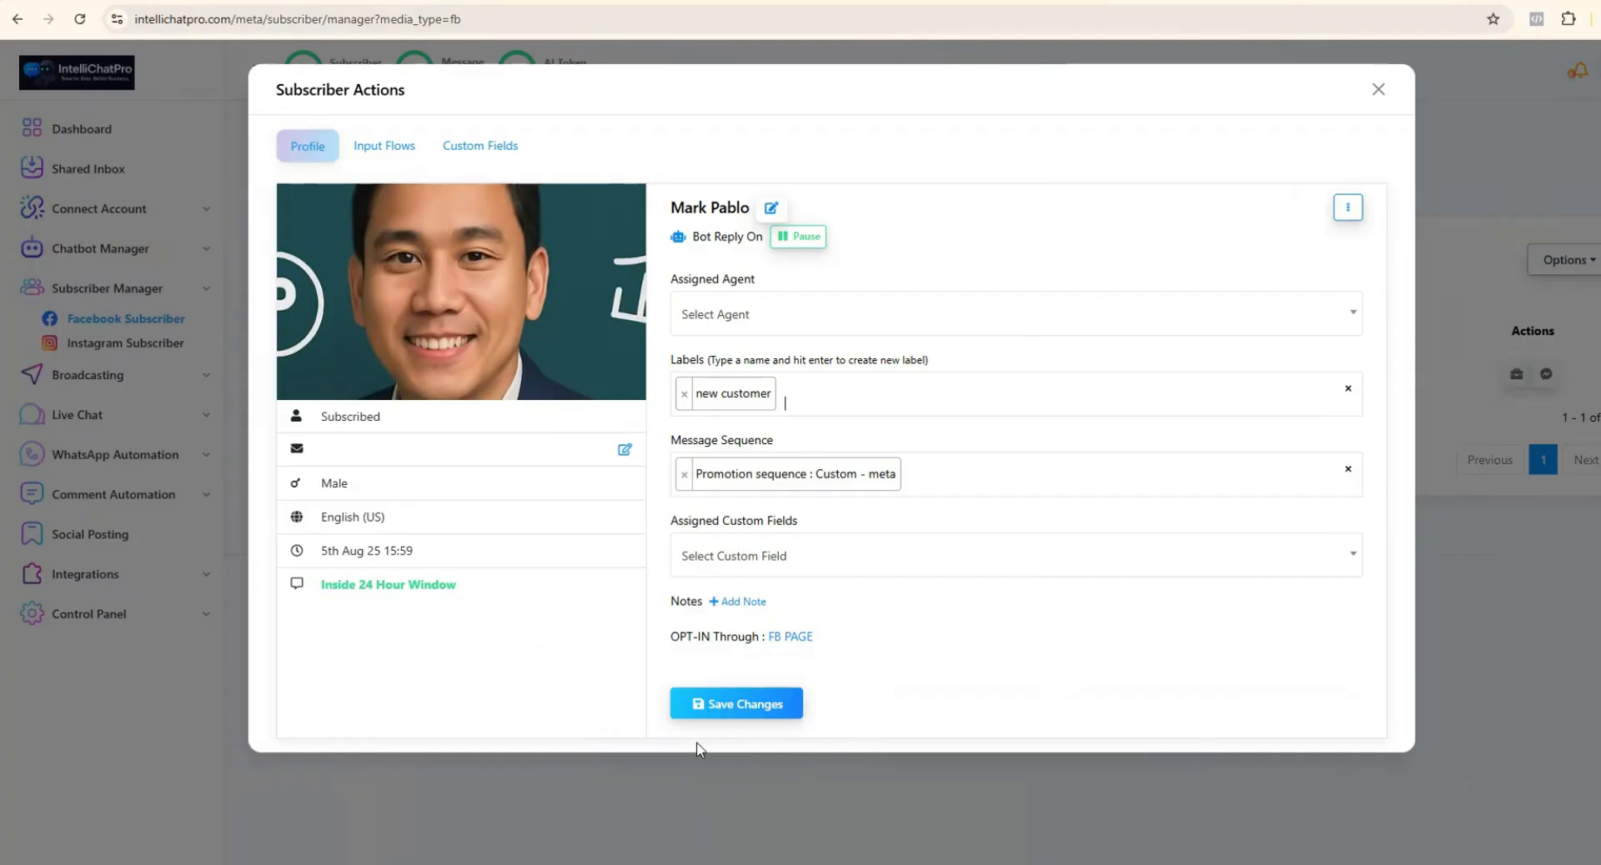
click(779, 703)
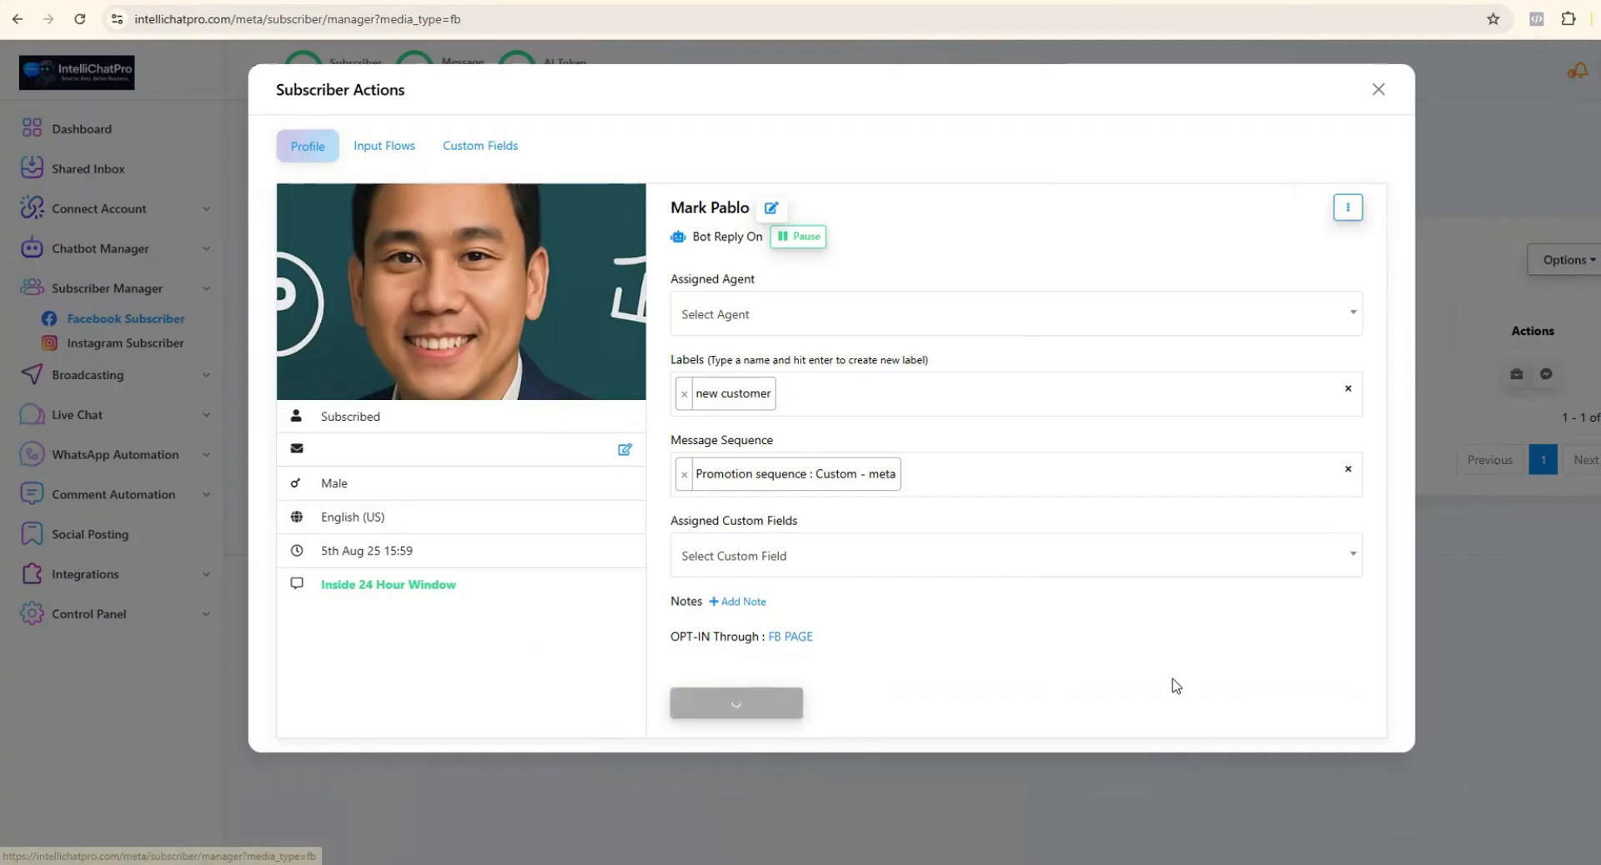
click(1378, 92)
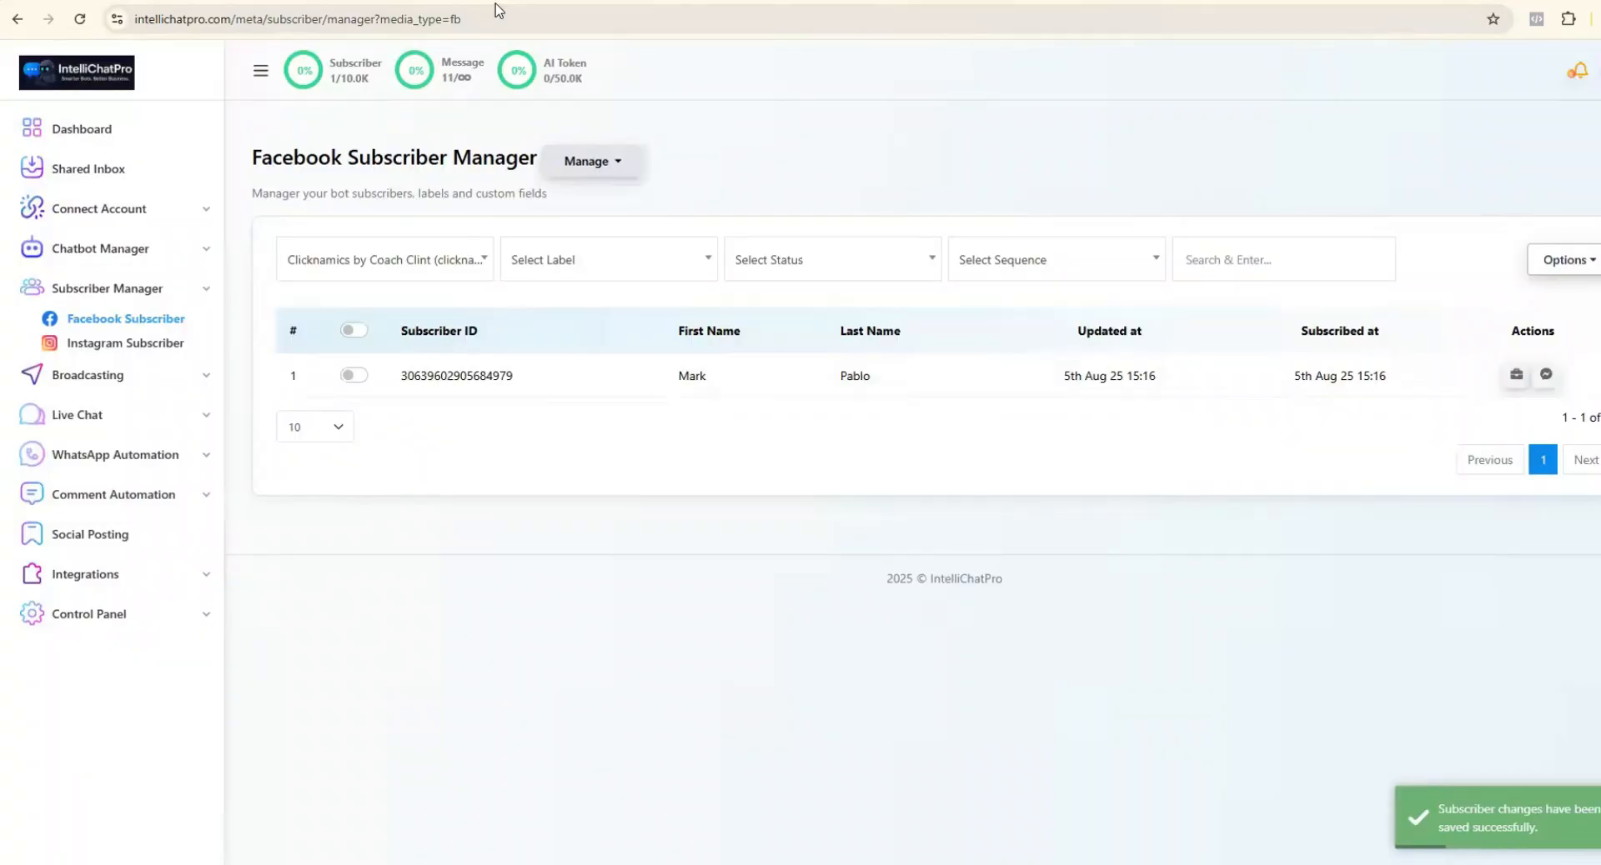